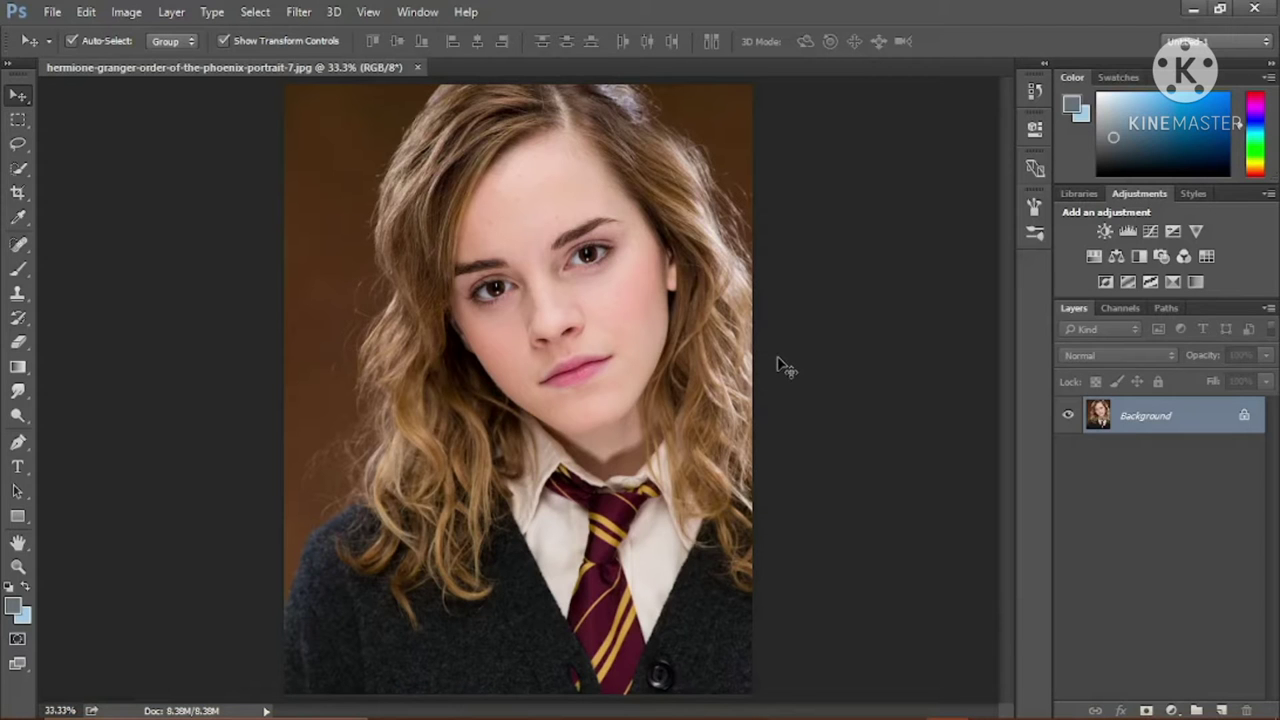
Step: Duplicate the portrait's Background layer to create a Background copy
scroll(783, 367, up, 2)
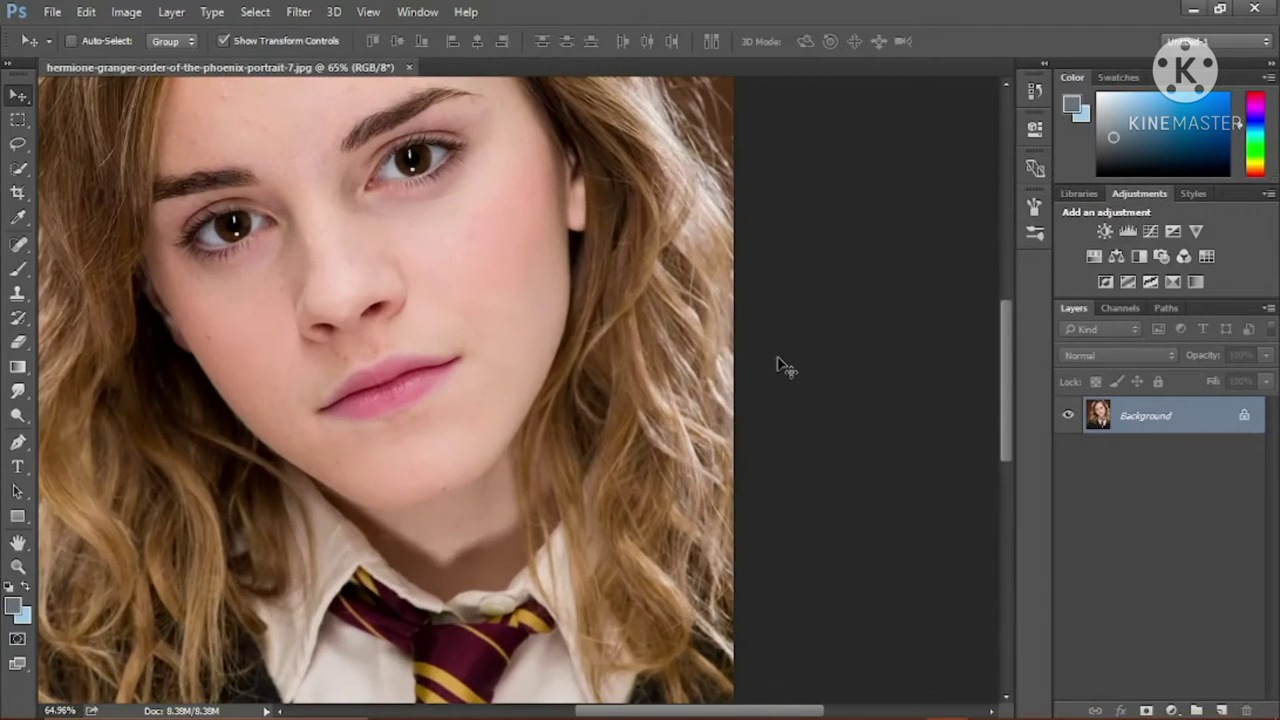
scroll(783, 367, down, 2)
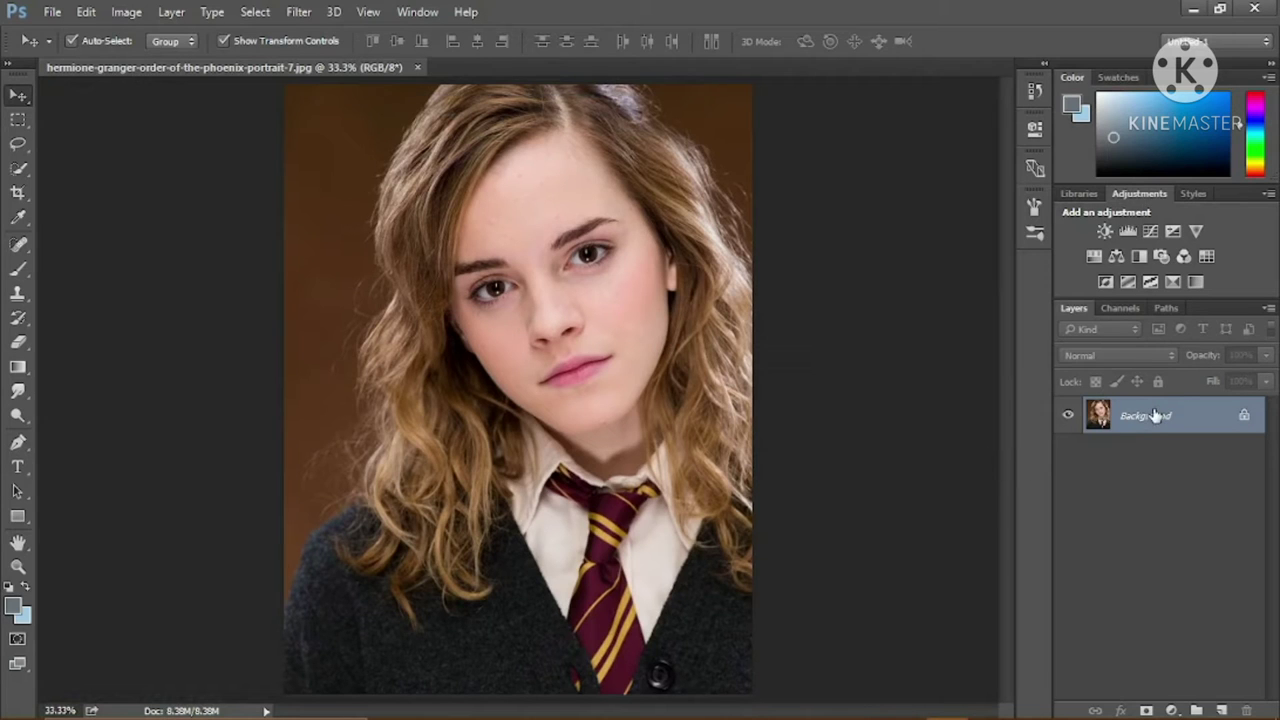
drag(1155, 415, 1221, 708)
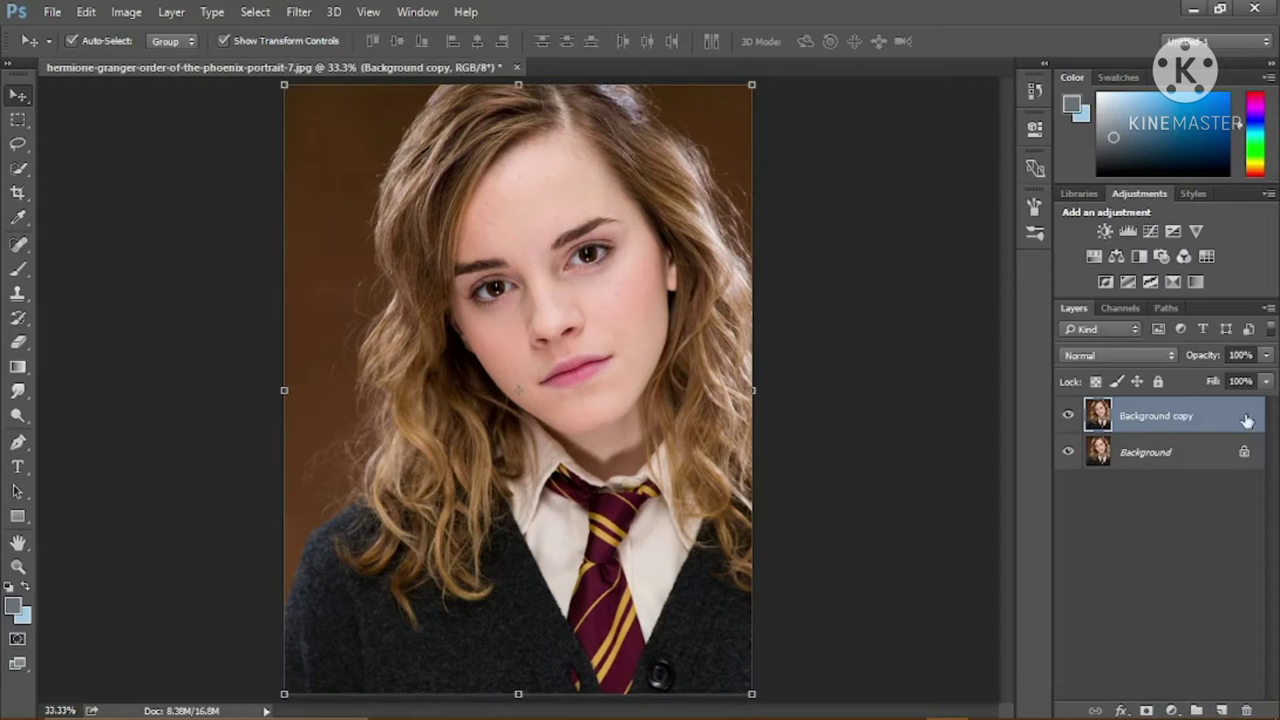
Step: Apply Shadows/Highlights to the copy with Shadows 23% and Highlights 44%
click(126, 12)
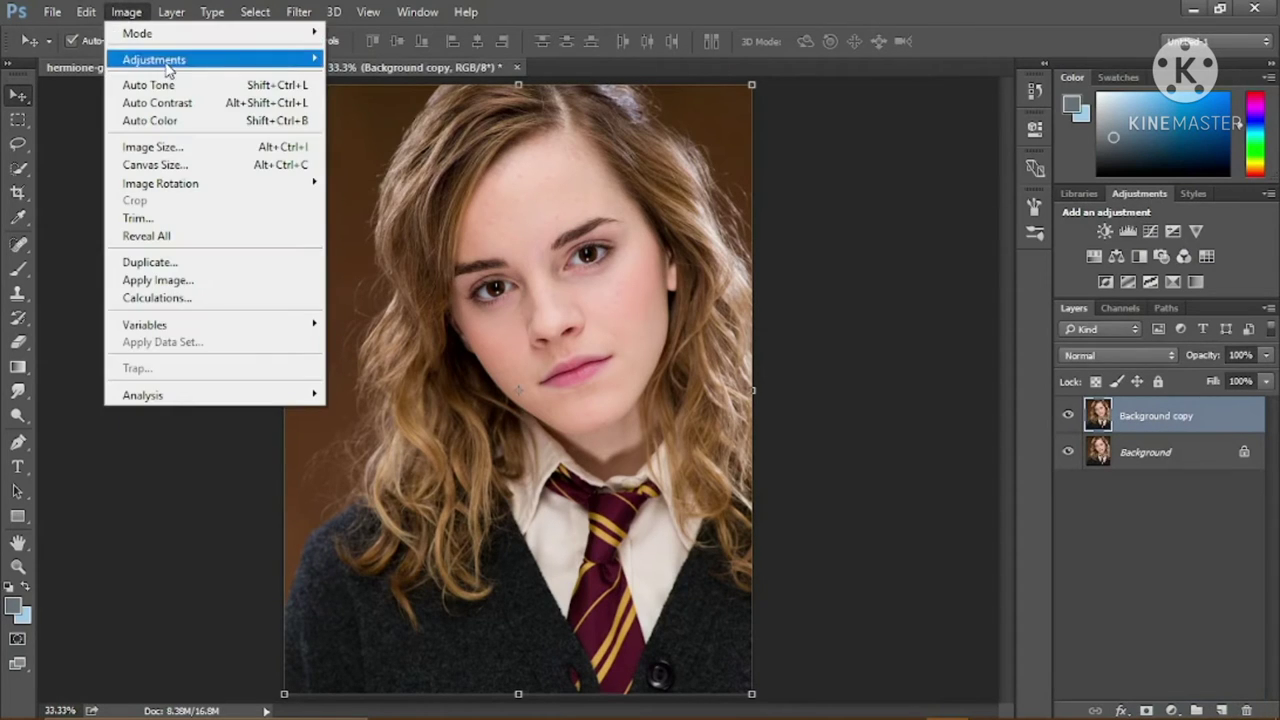
mouse_move(154, 59)
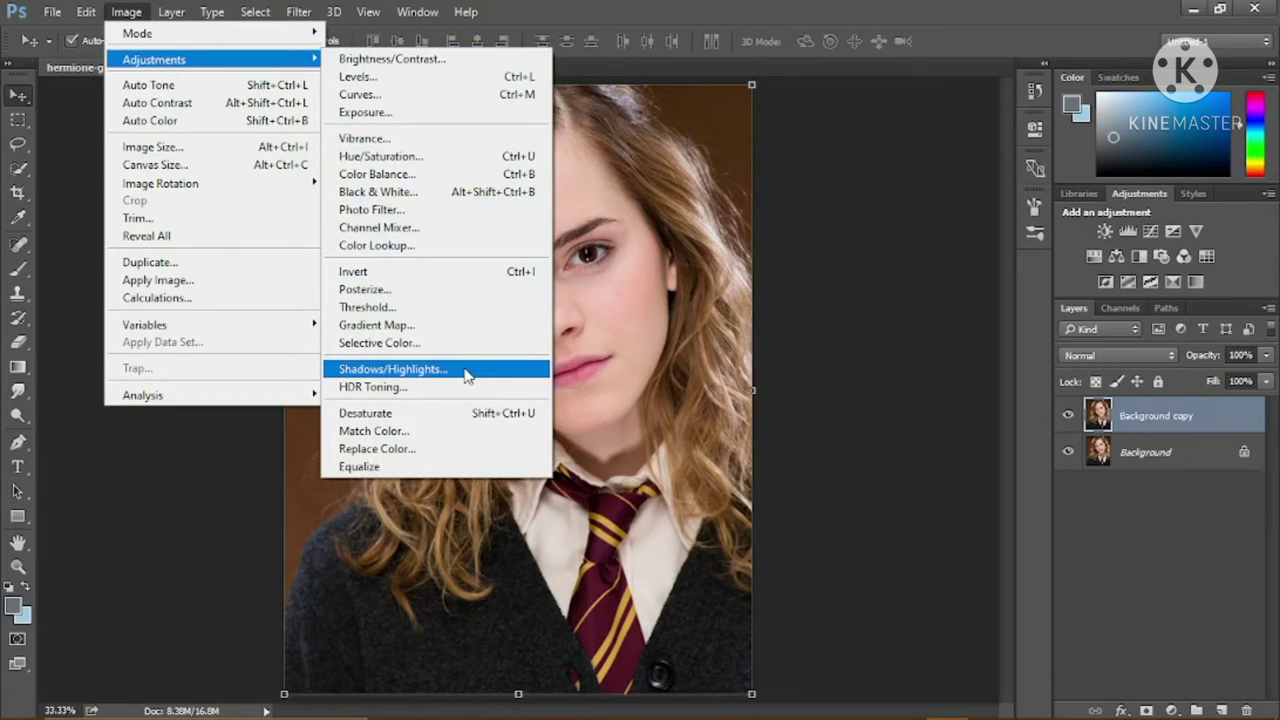
click(464, 371)
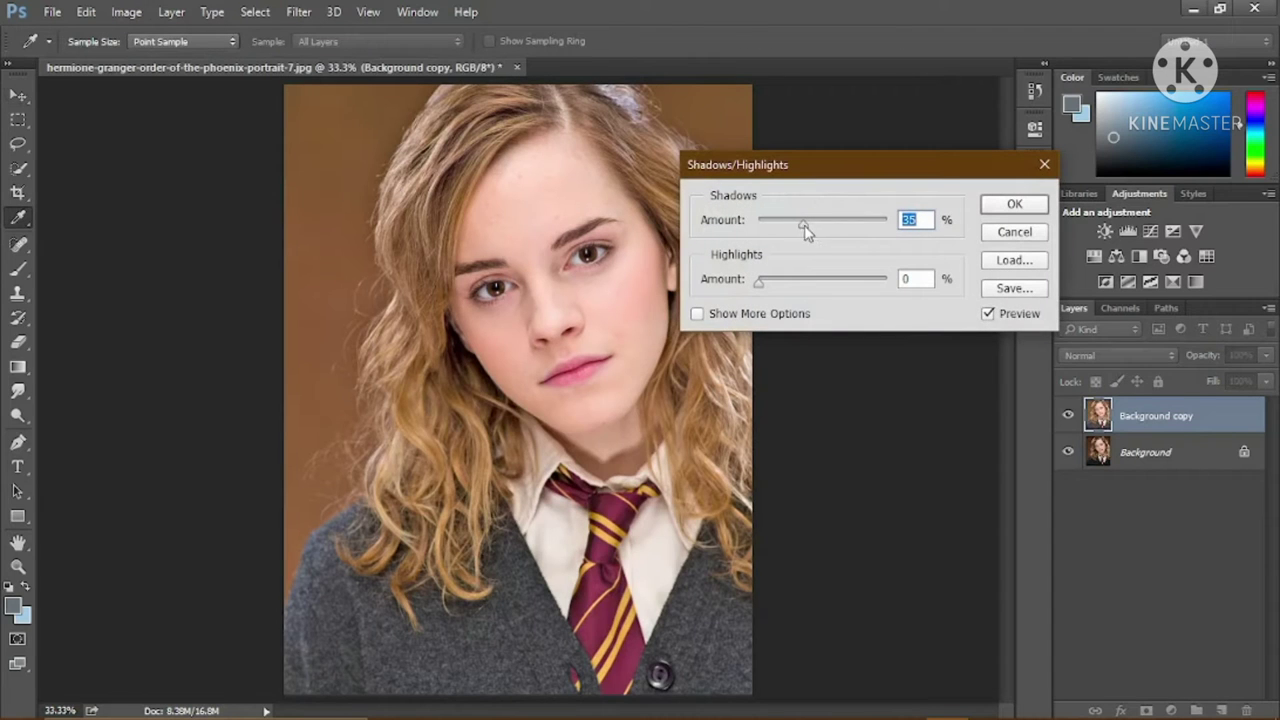
drag(802, 224, 798, 225)
mouse_move(758, 282)
mouse_down()
mouse_move(813, 282)
mouse_move(746, 283)
mouse_up()
click(1014, 205)
key(v)
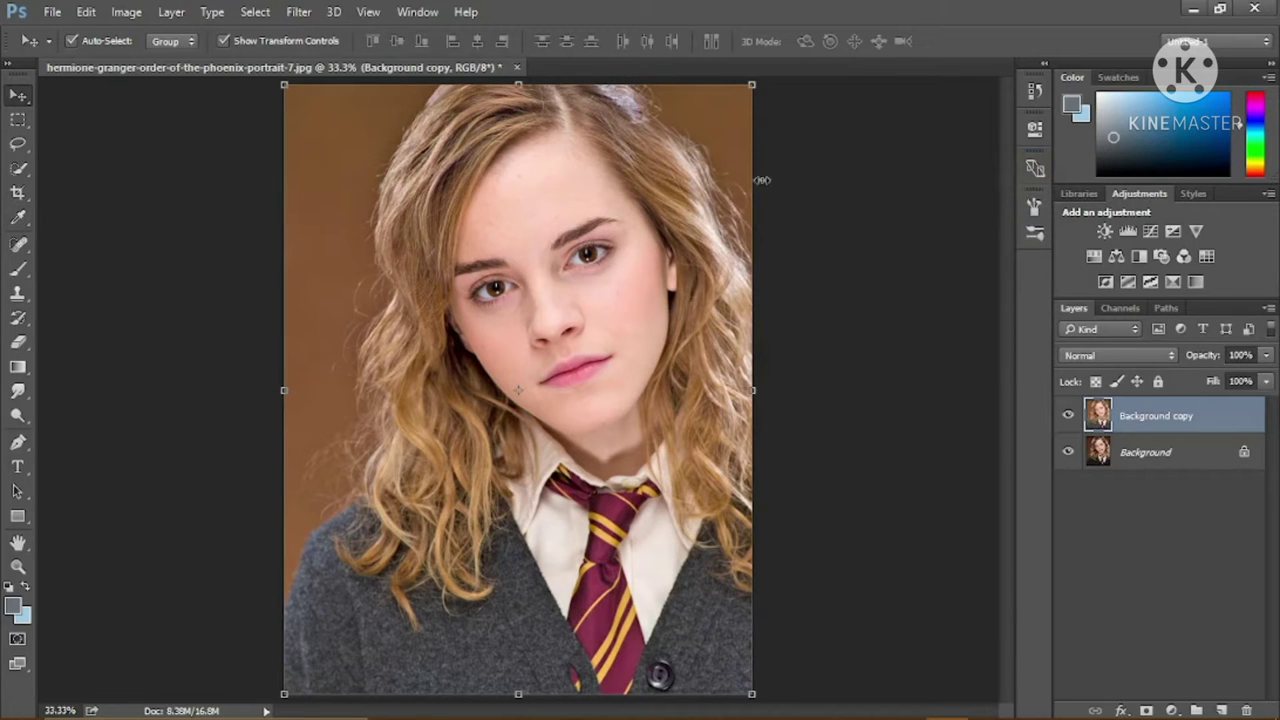
Step: Bring up Smart Sharpen and frame its preview on the portrait at 50% zoom
click(299, 12)
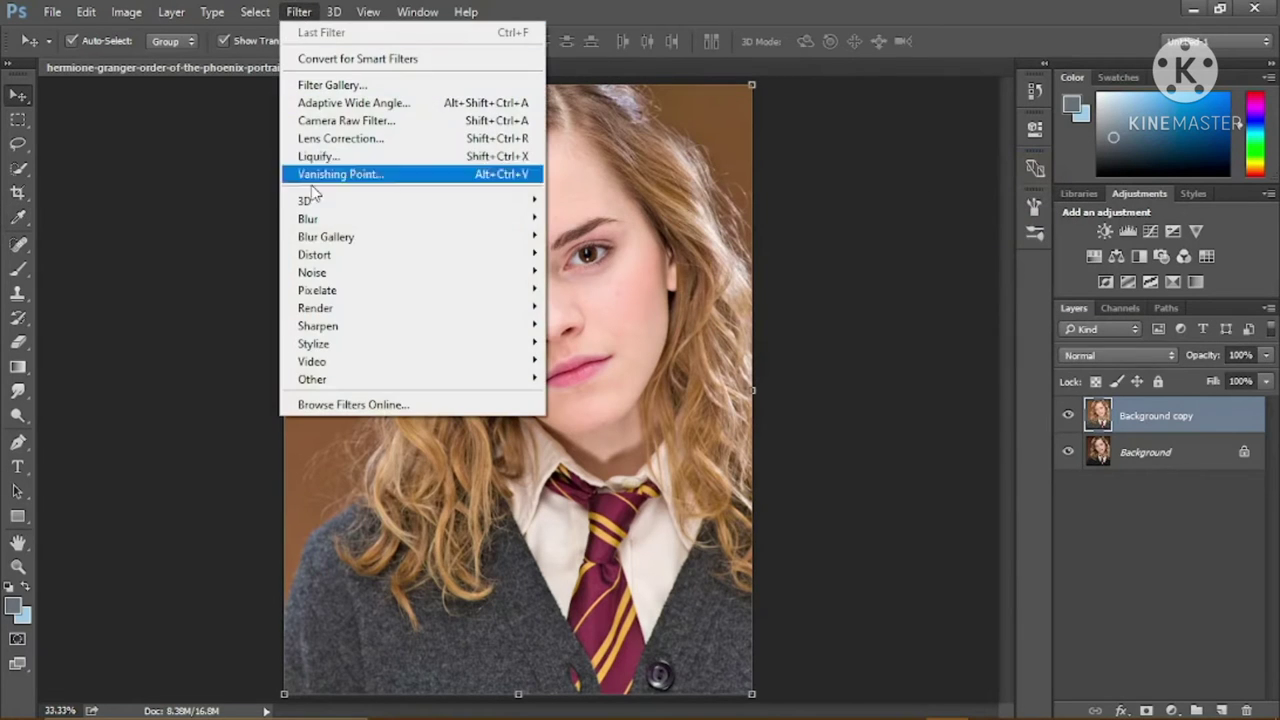
mouse_move(318, 326)
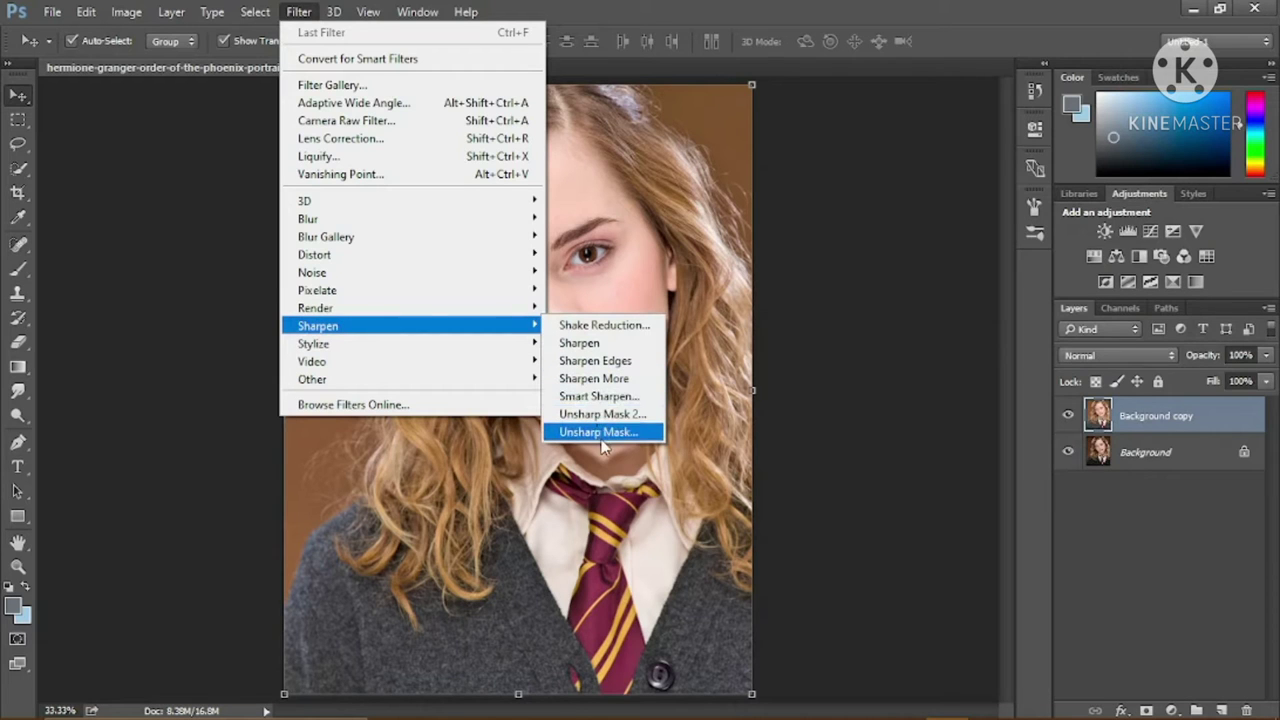
click(620, 397)
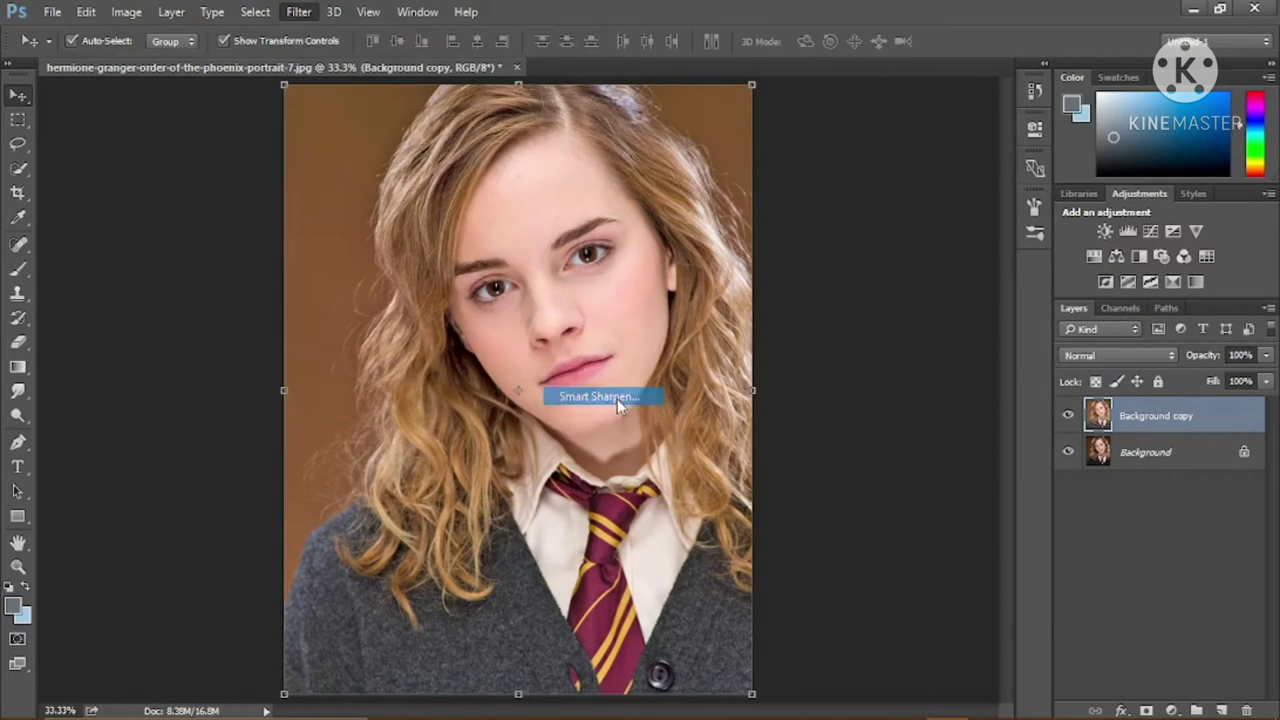
click(610, 583)
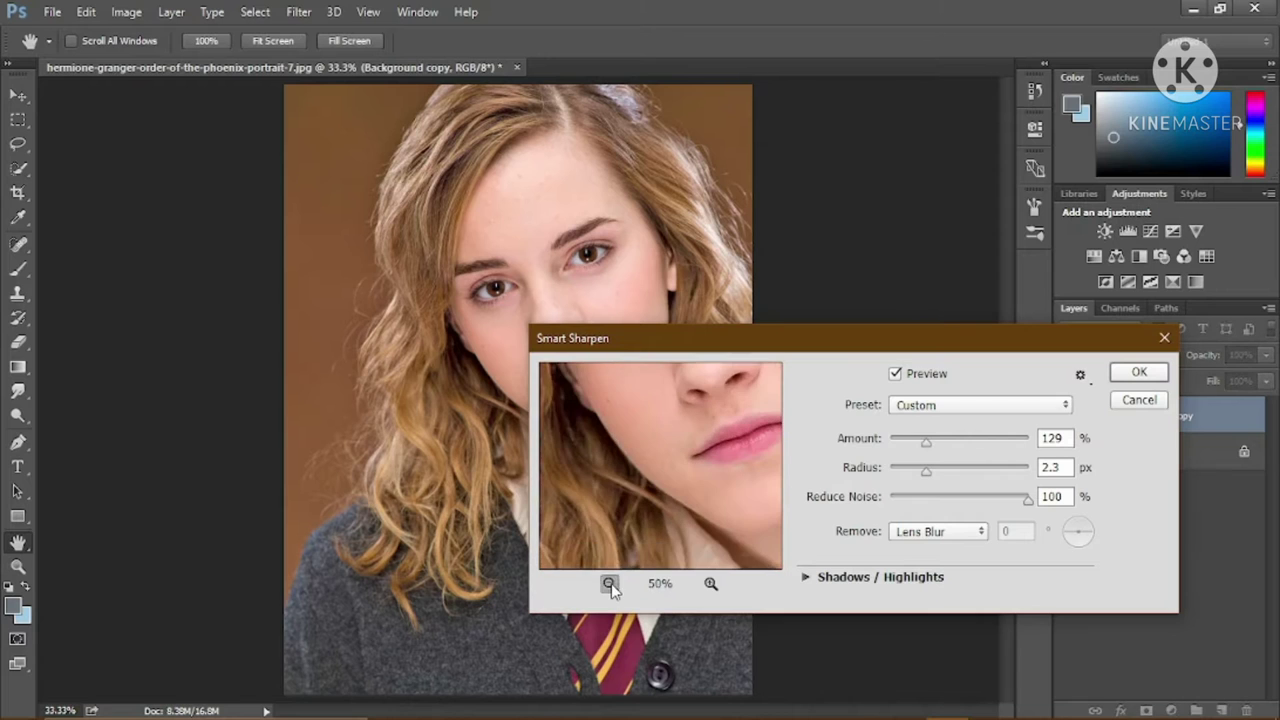
click(610, 583)
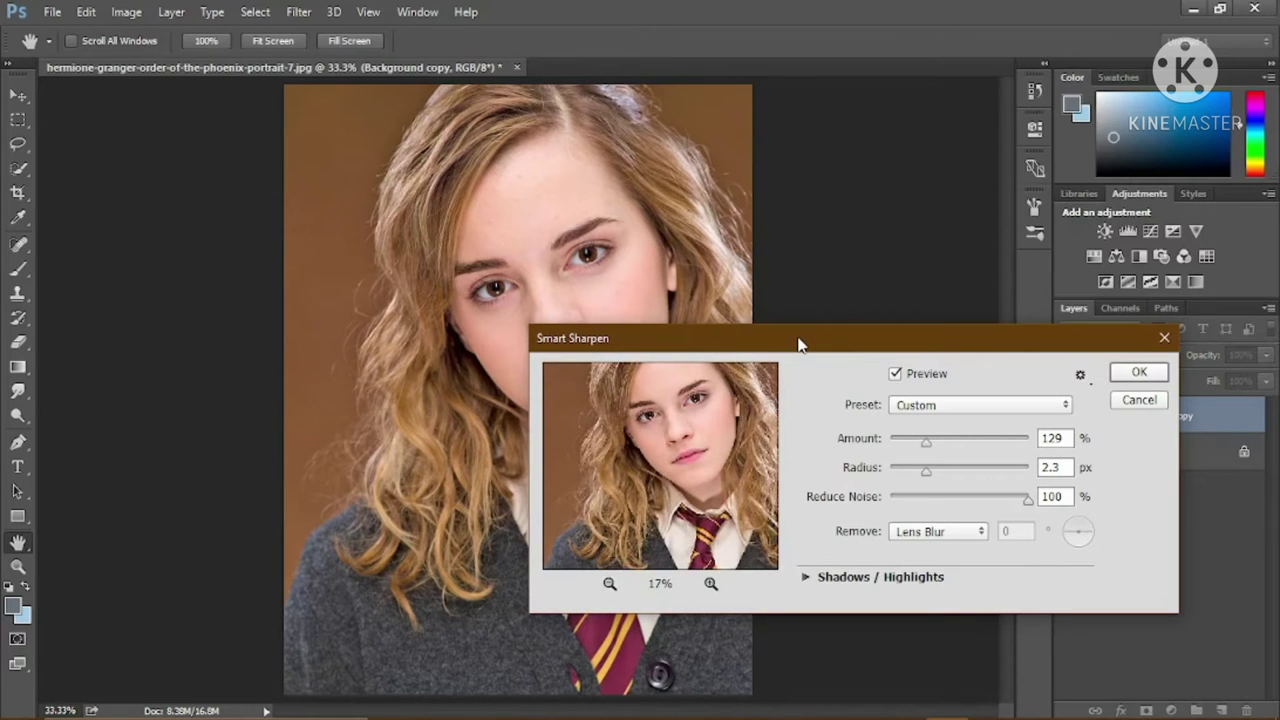
mouse_move(799, 344)
mouse_down()
mouse_move(918, 200)
mouse_move(888, 179)
mouse_up()
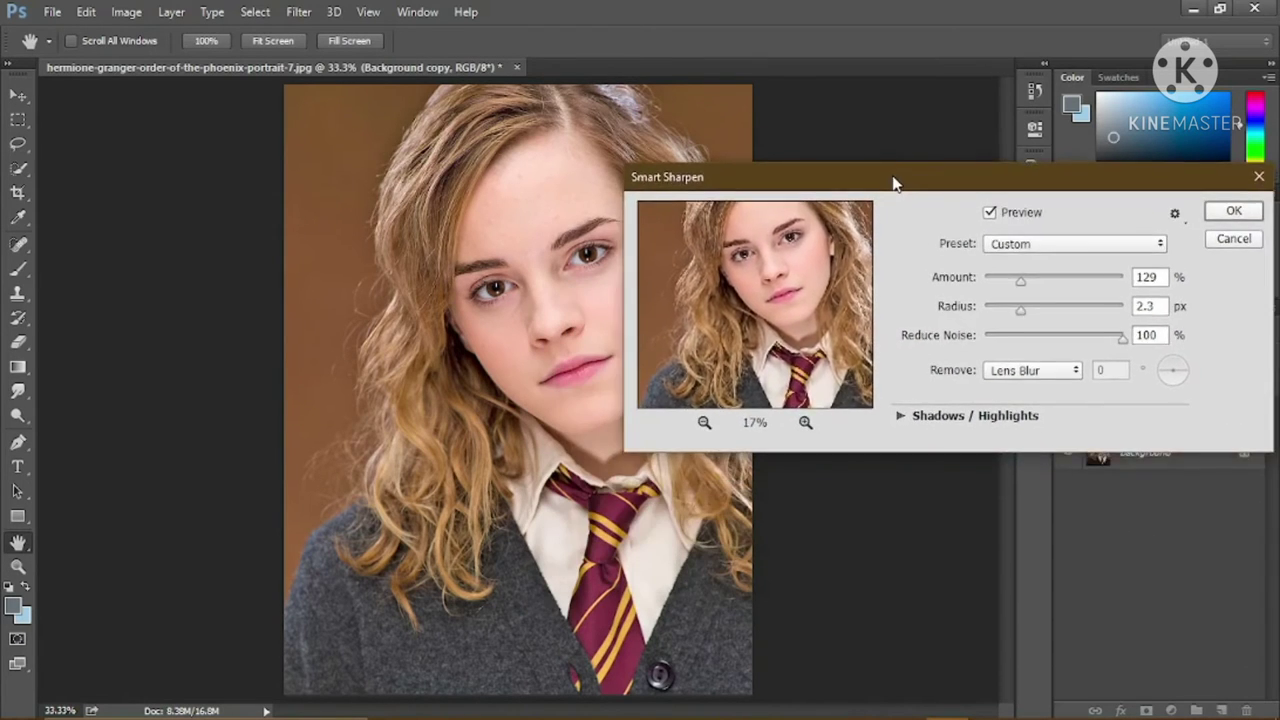
scroll(534, 220, up, 1)
scroll(534, 220, up, 3)
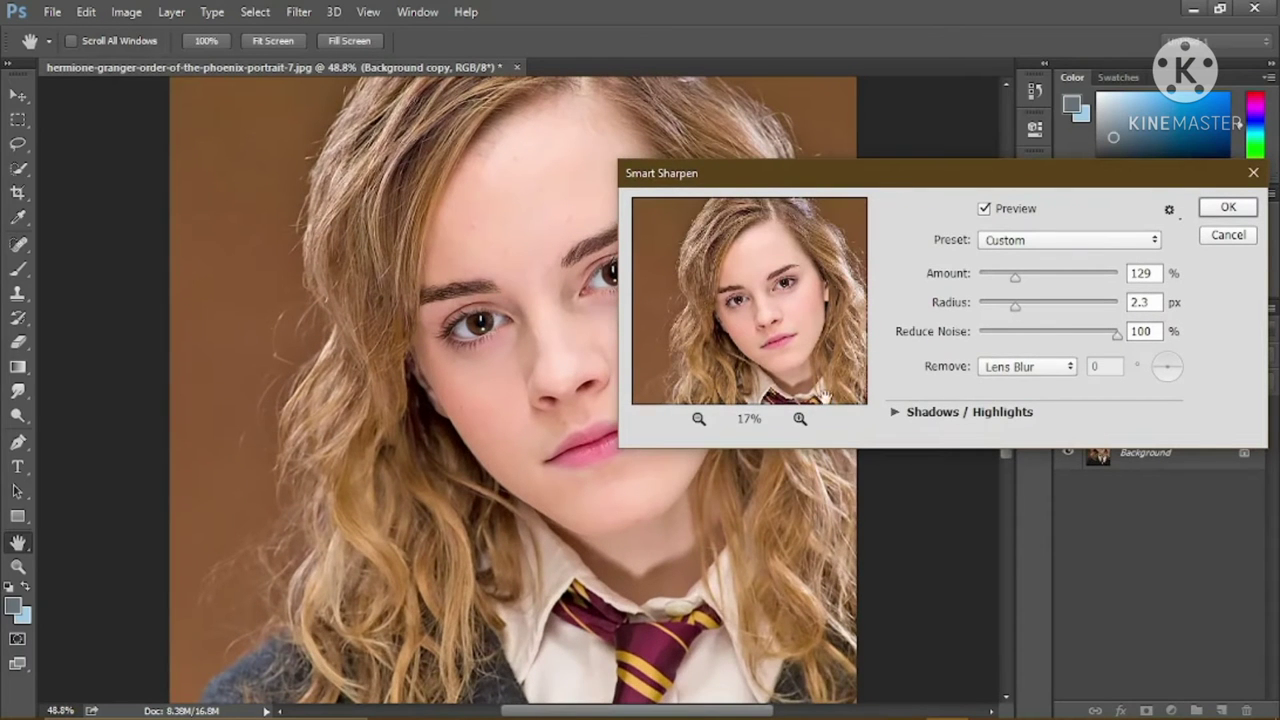
click(799, 419)
click(799, 419)
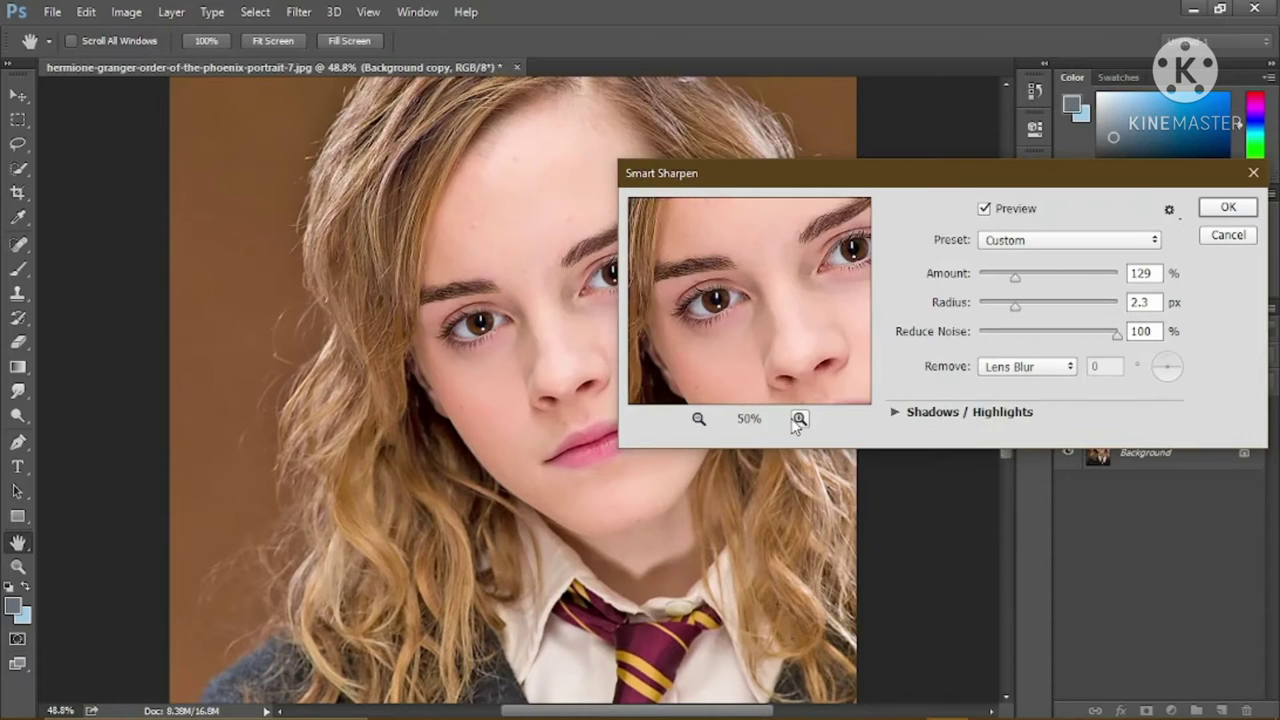
Step: Sharpen the copy with Amount 228%, Radius 6.5 px and Reduce Noise 100%
drag(1015, 278, 1030, 279)
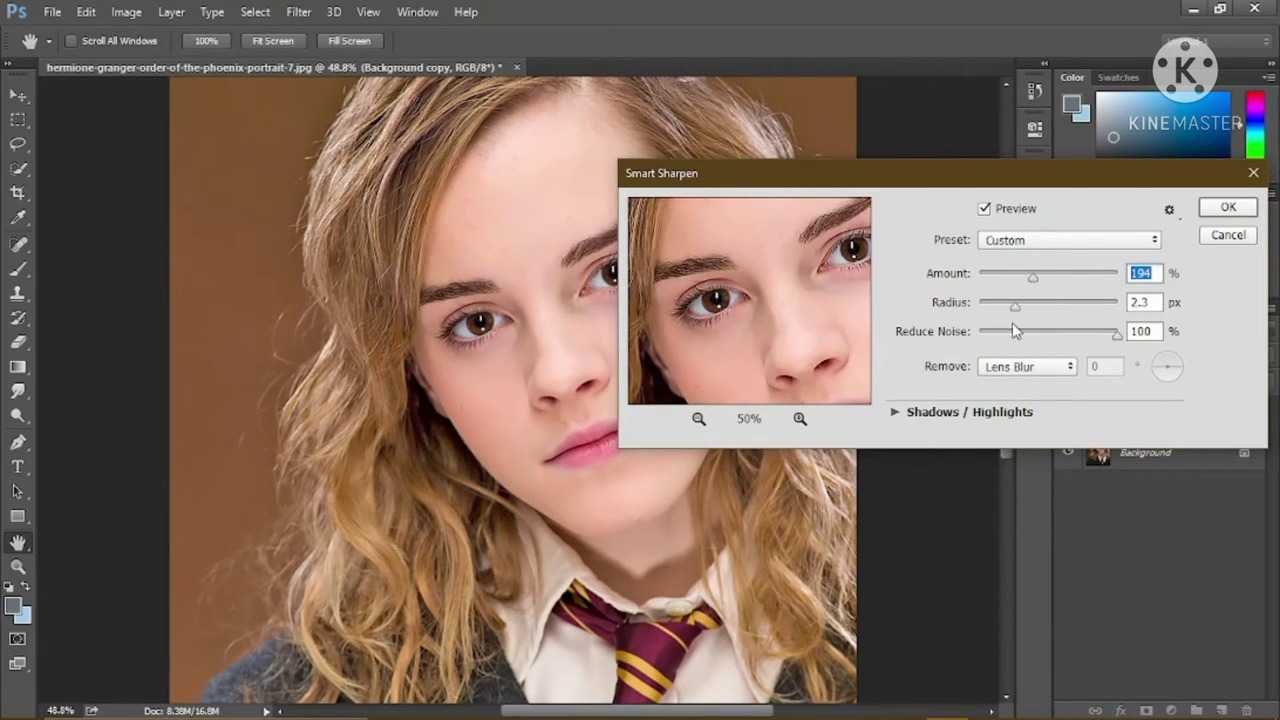
drag(1016, 312, 1033, 312)
click(1033, 307)
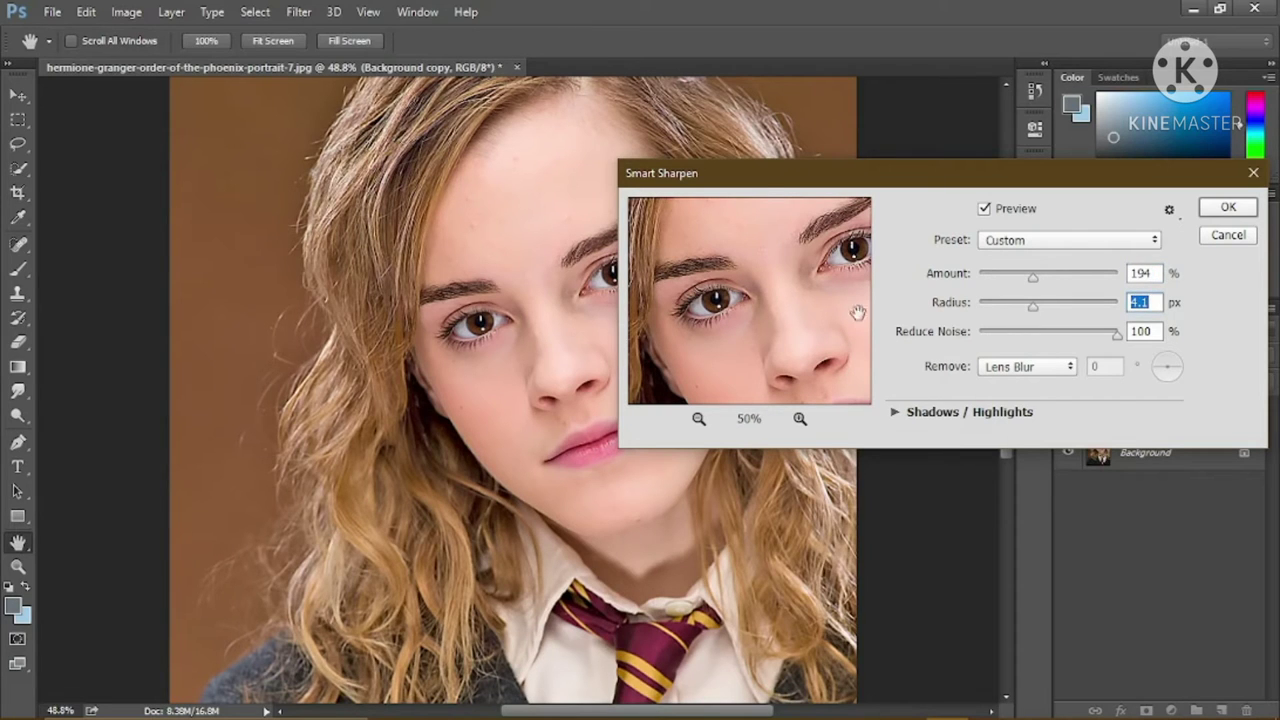
drag(1033, 276, 1041, 304)
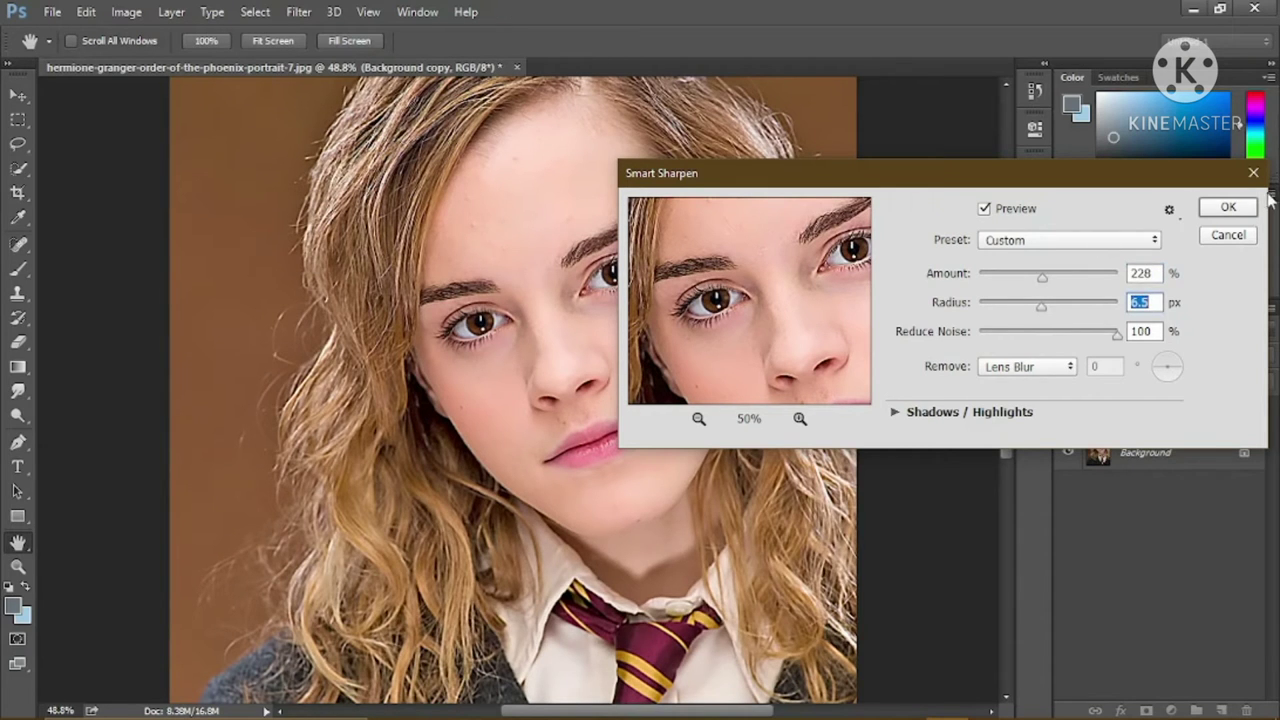
click(1228, 207)
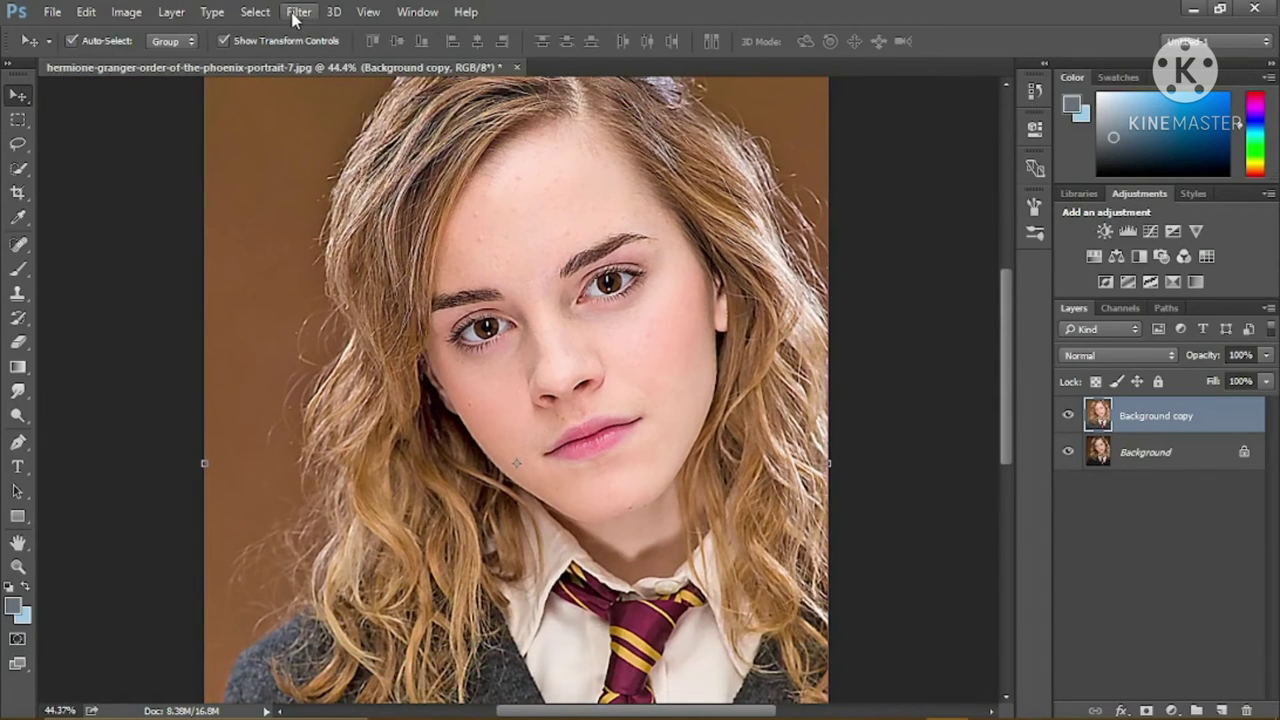
Step: Run GREYCstoration on the copy with Contour 0.2 and GPU processing unchecked
click(297, 14)
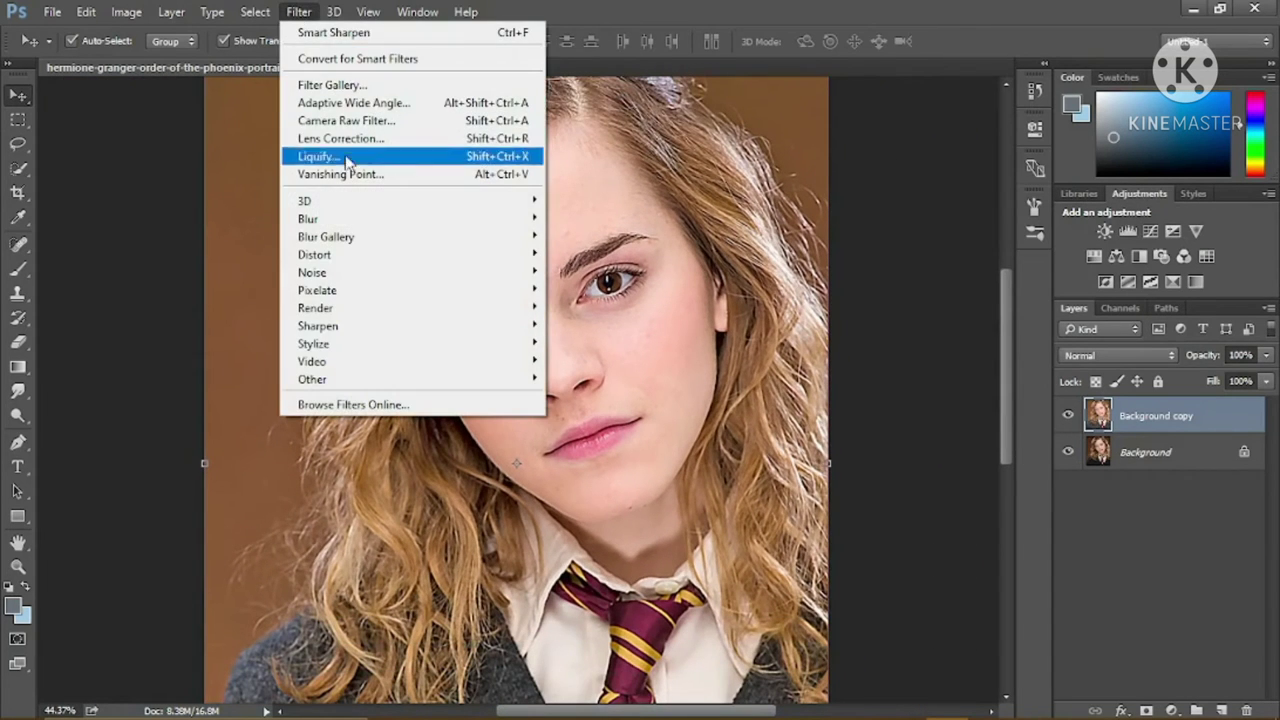
mouse_move(312, 272)
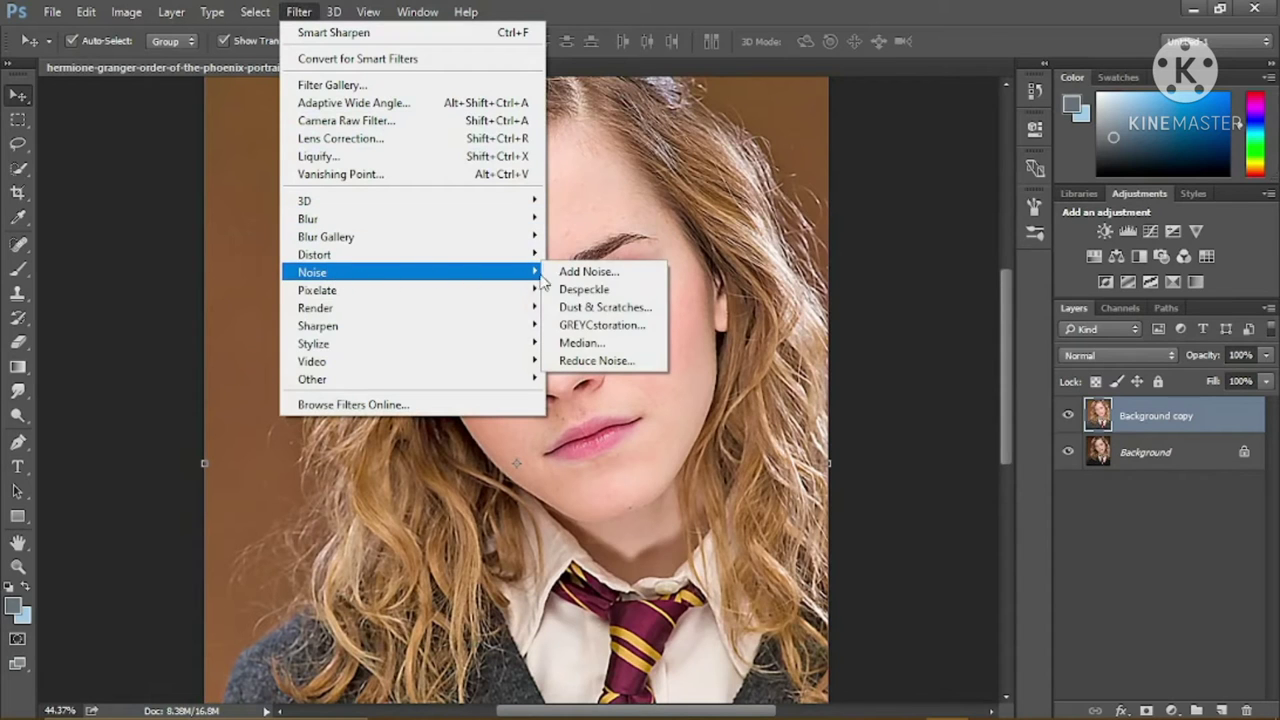
click(590, 333)
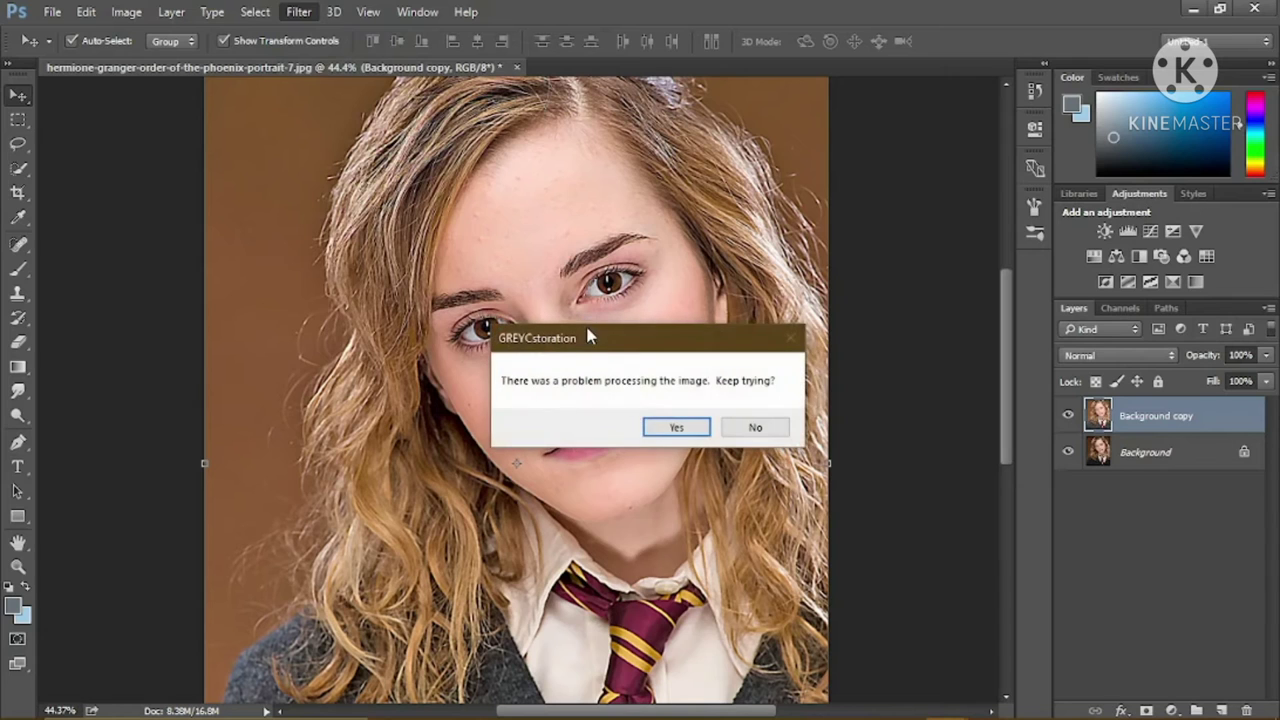
click(671, 427)
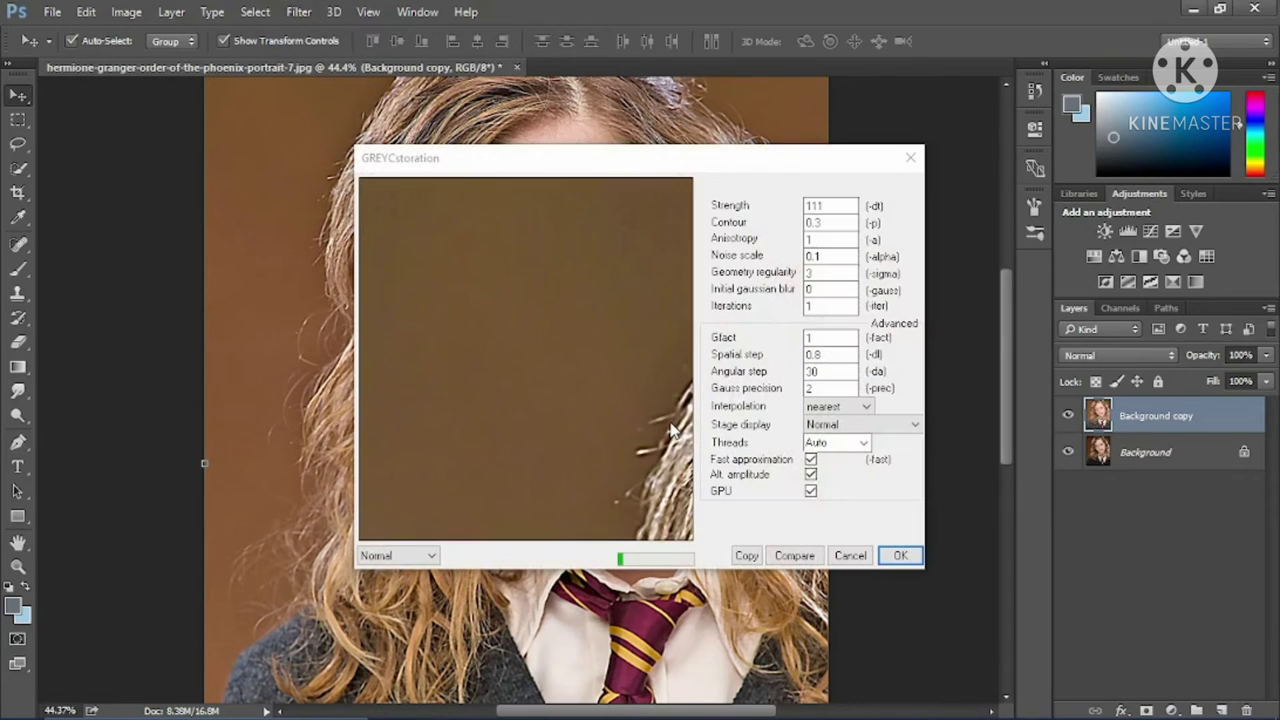
click(820, 222)
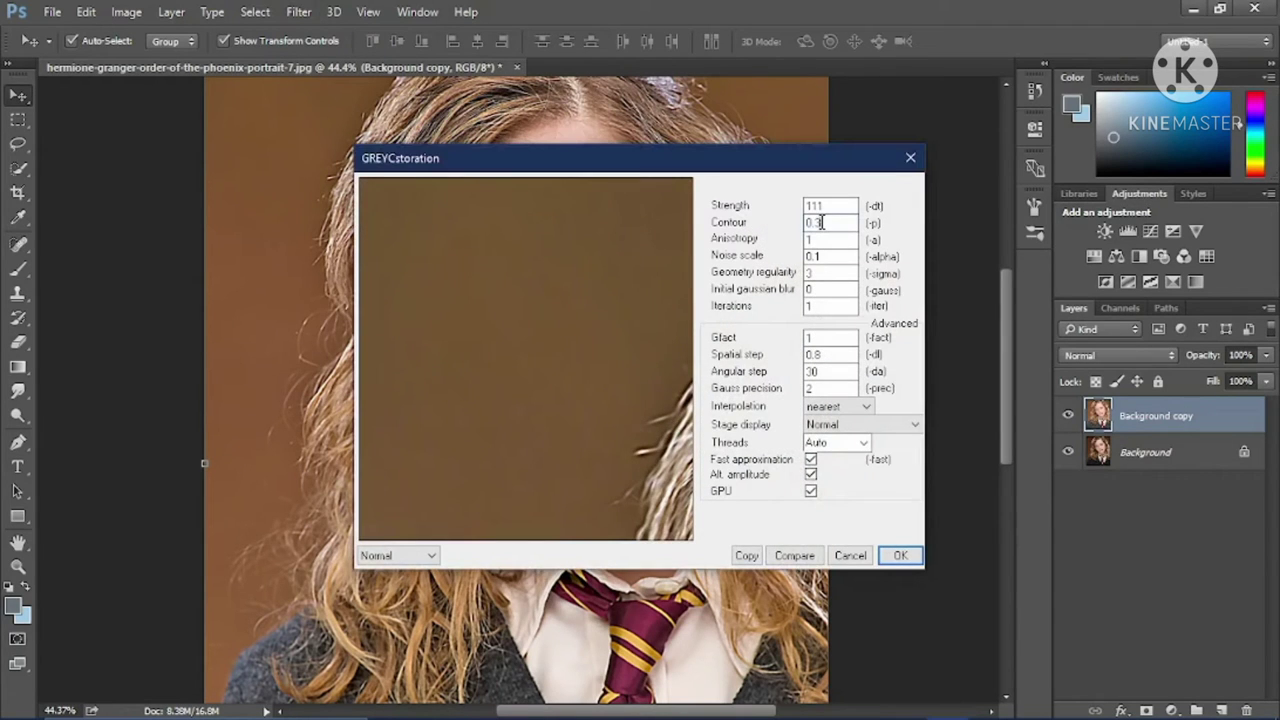
key(BackSpace)
text(2)
click(818, 305)
click(855, 222)
click(811, 492)
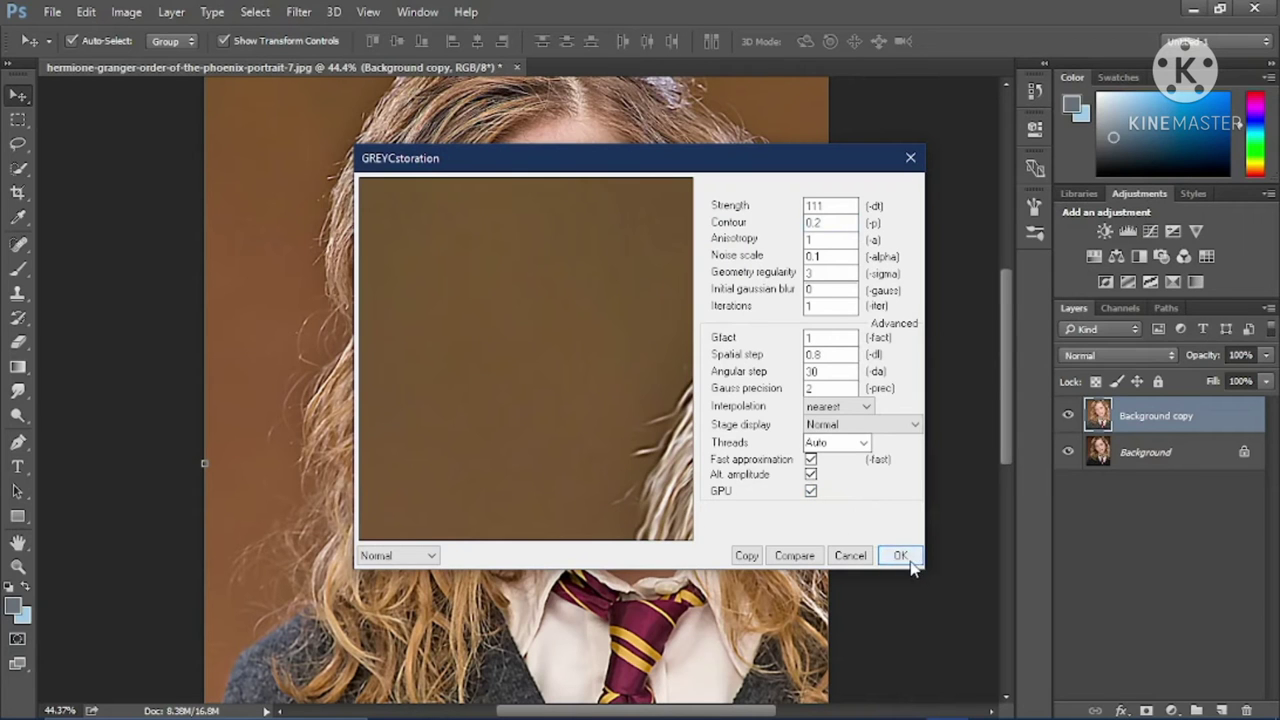
click(910, 563)
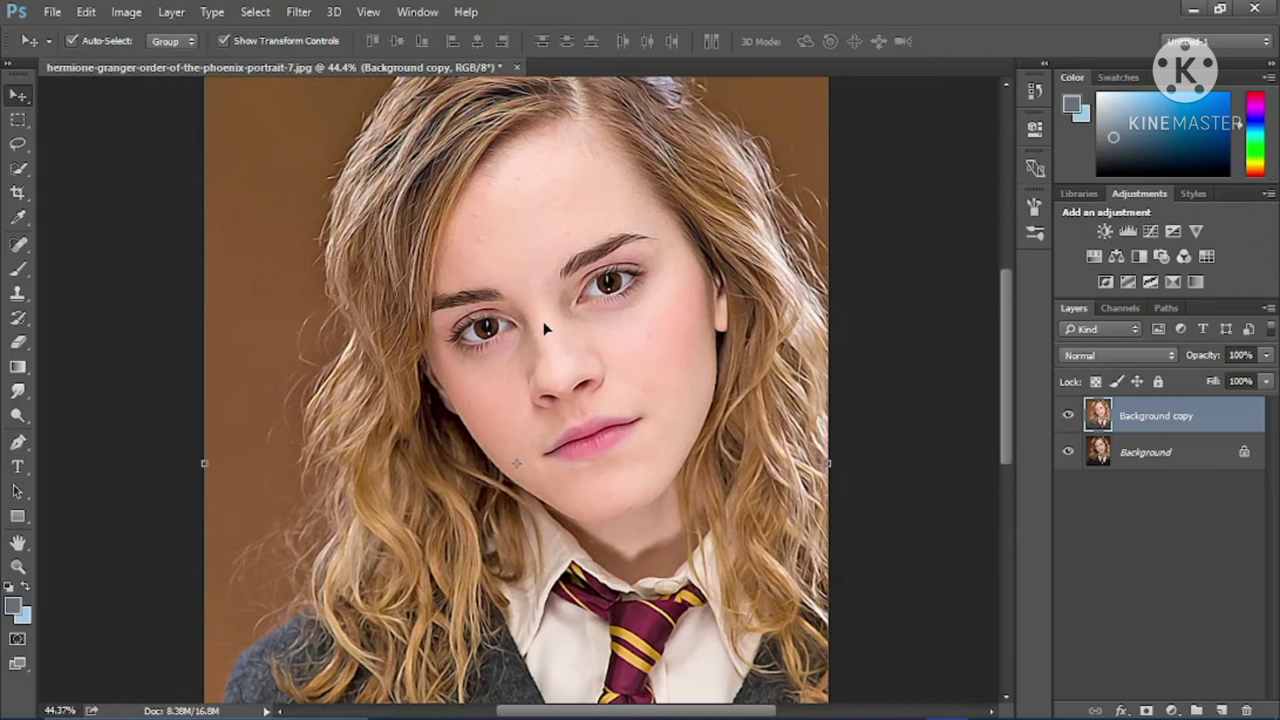
Step: Zoom in and back out on the painterly portrait, then bring up the Image adjustments menu
scroll(545, 328, up, 2)
scroll(545, 328, up, 2)
scroll(545, 328, up, 2)
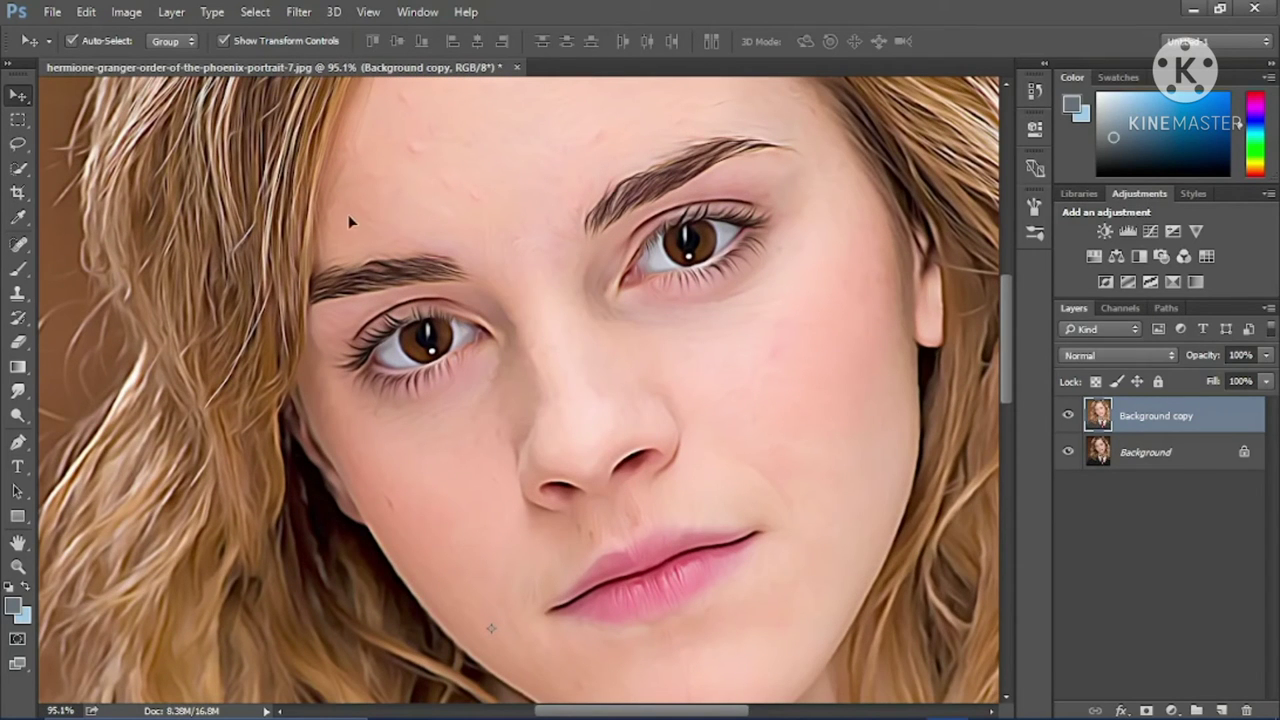
scroll(347, 213, down, 2)
scroll(347, 213, down, 2)
scroll(347, 213, down, 2)
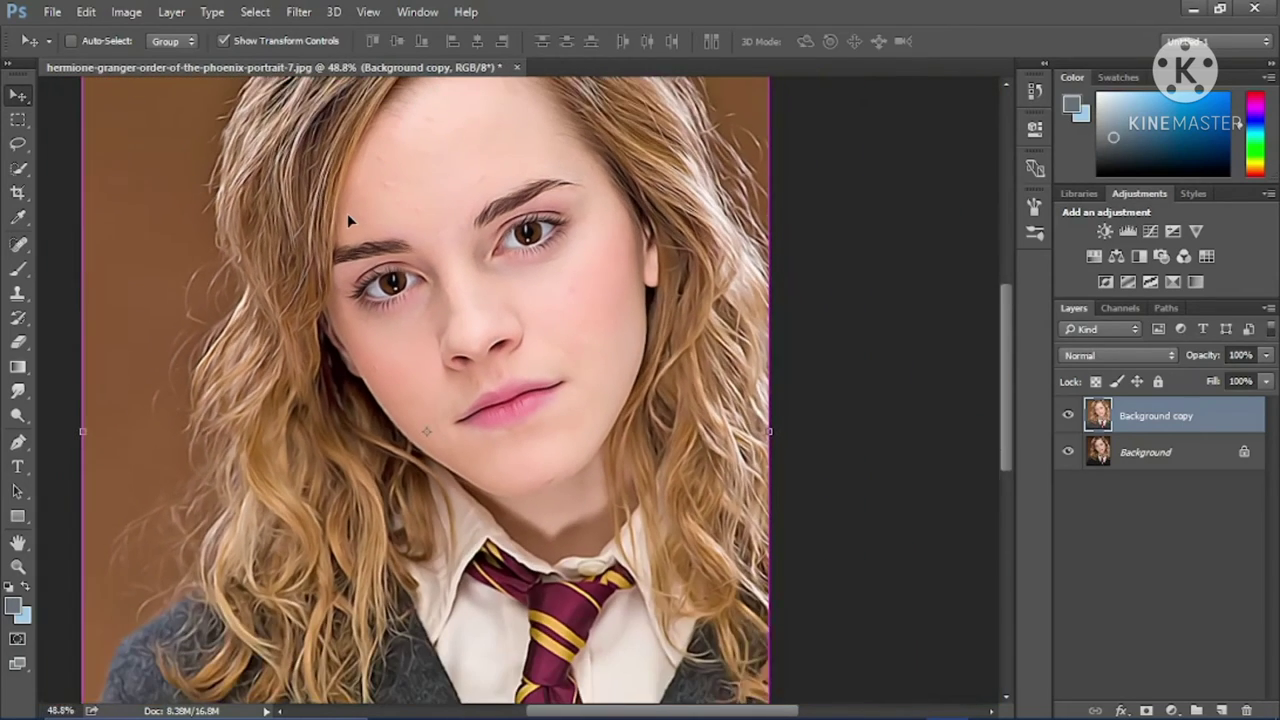
scroll(347, 213, down, 1)
scroll(347, 213, down, 1)
scroll(347, 213, down, 1)
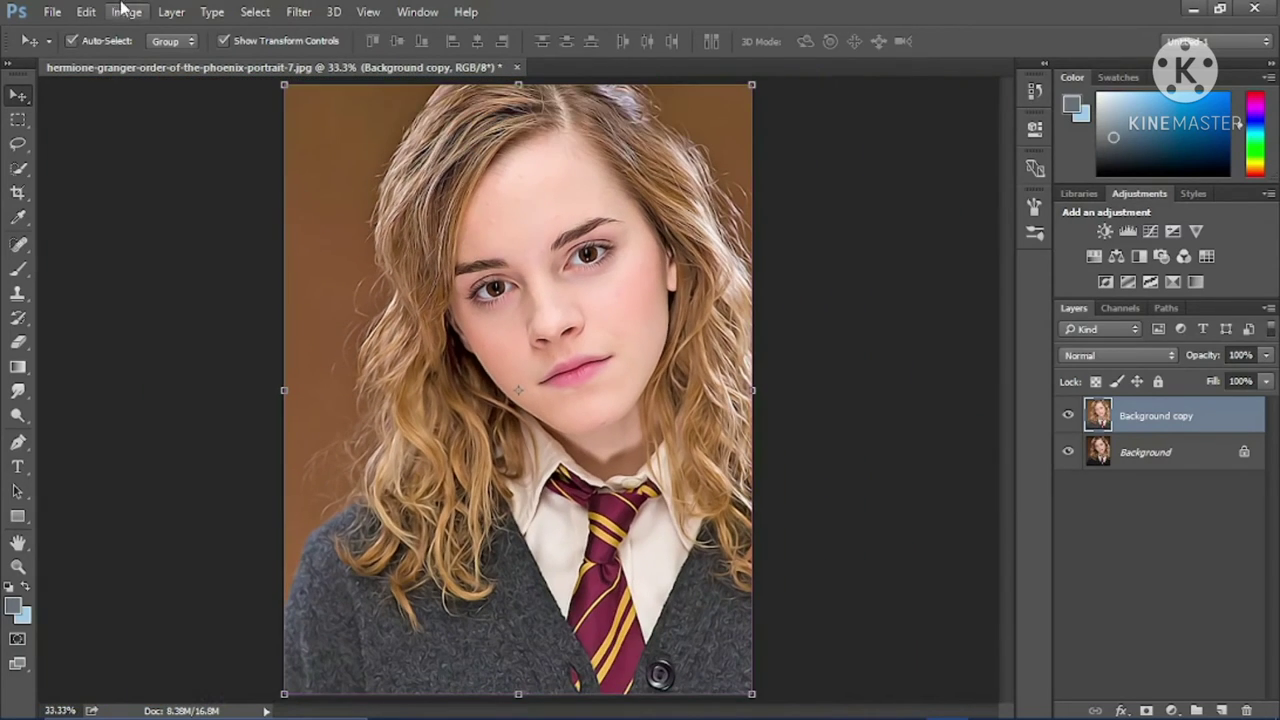
click(88, 12)
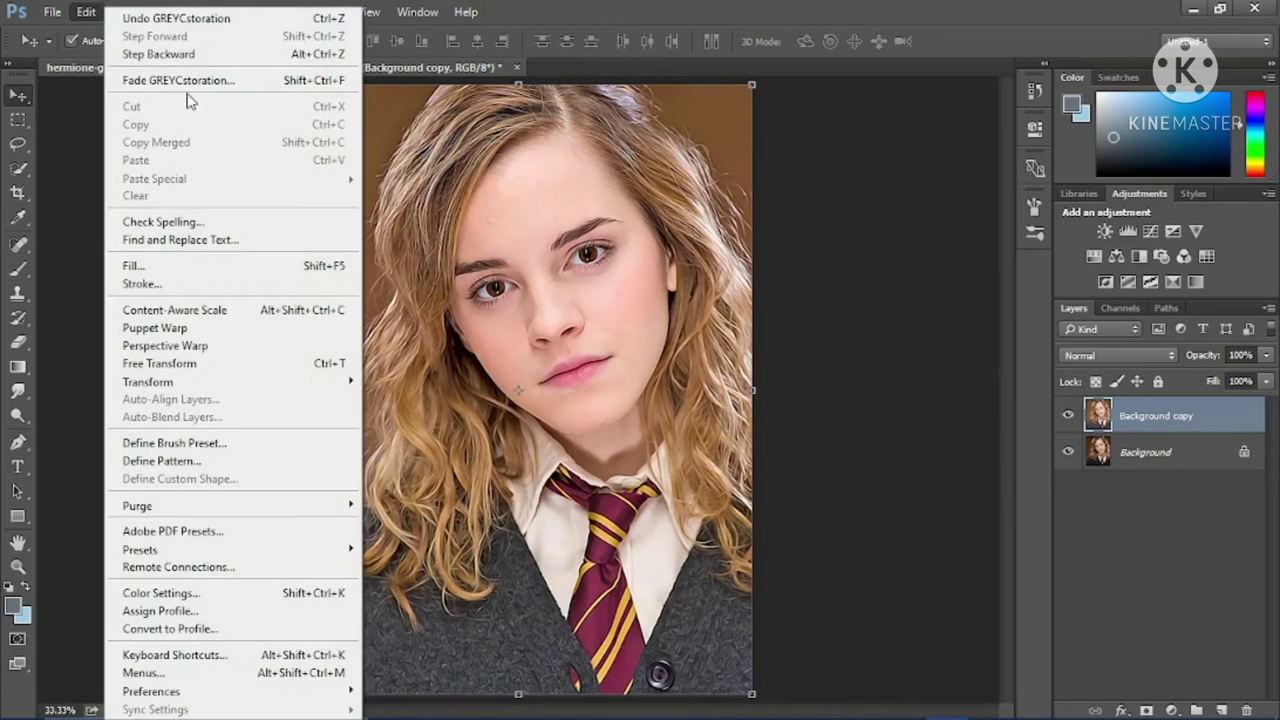
click(126, 12)
mouse_move(154, 59)
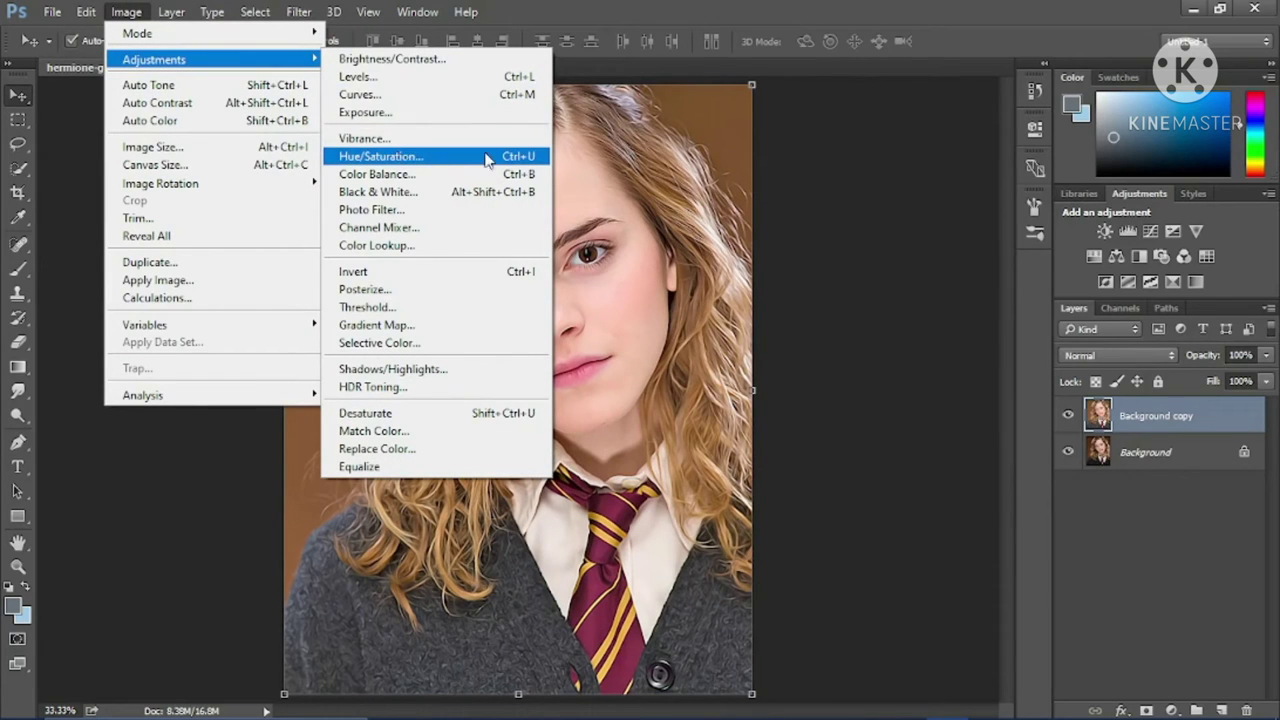
Step: Apply Hue/Saturation with Hue +10, Saturation +55 and slightly reduced Lightness
click(433, 166)
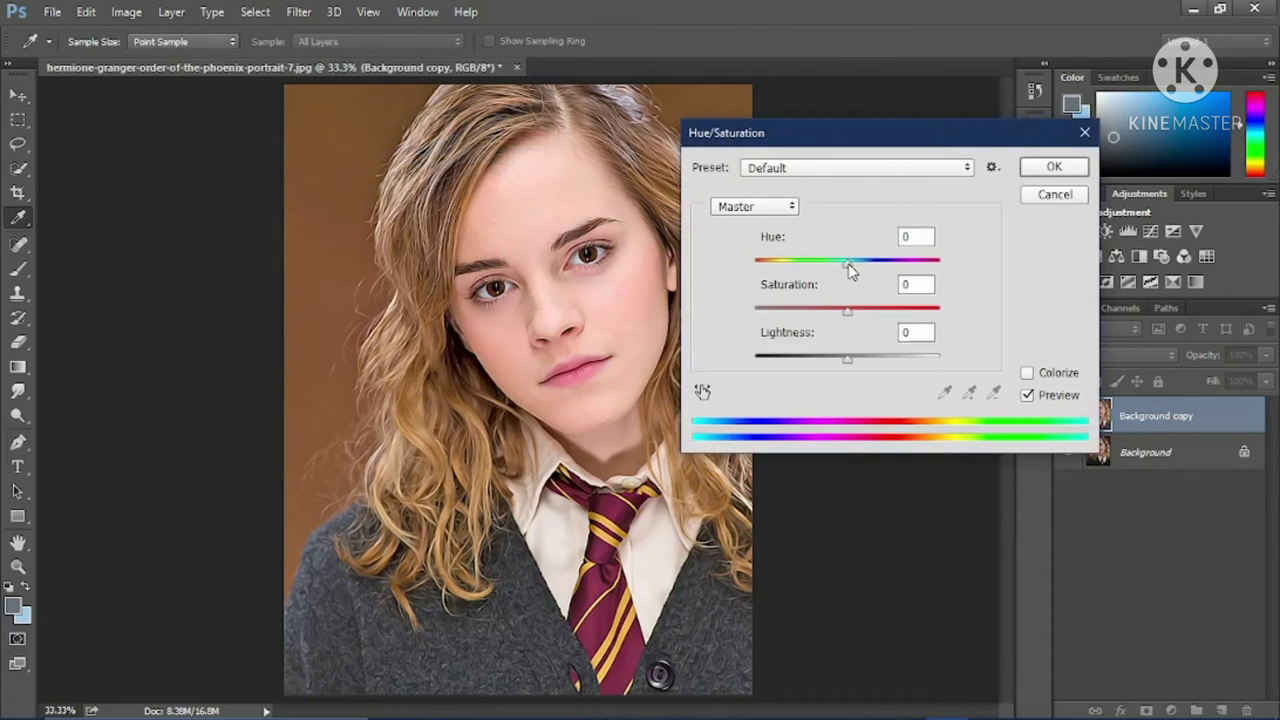
drag(847, 262, 855, 262)
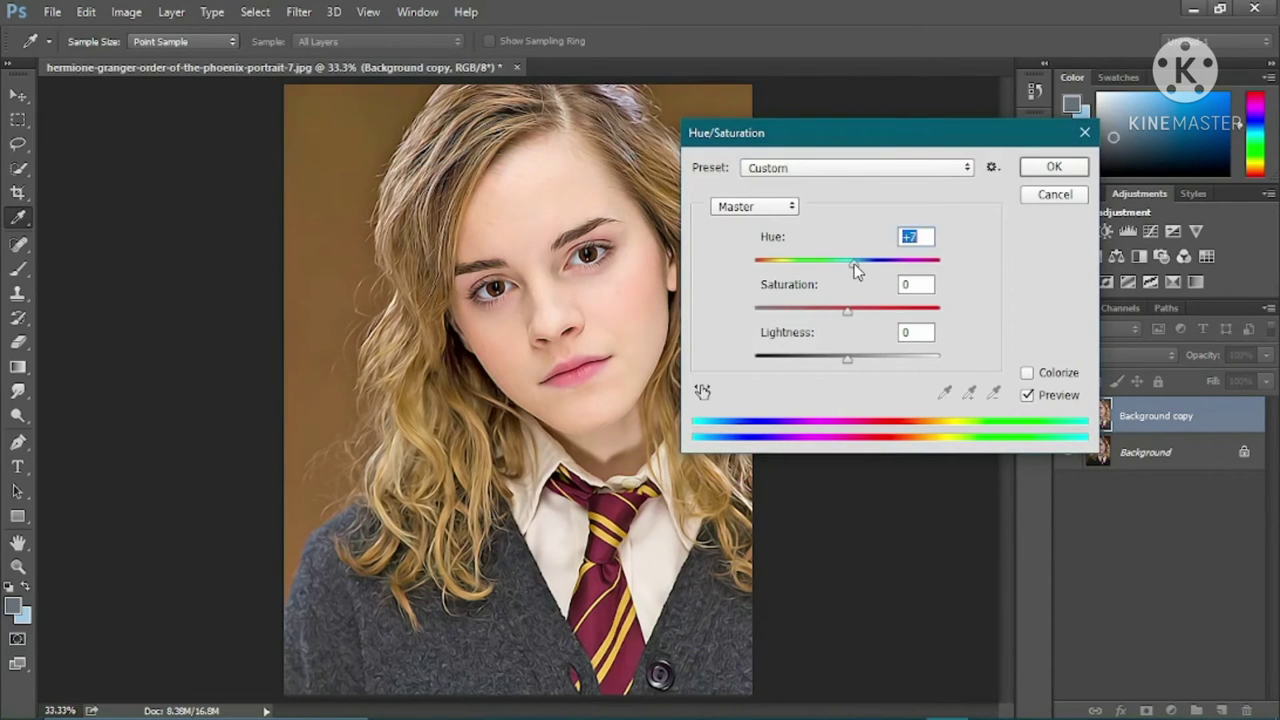
mouse_move(848, 310)
mouse_down()
mouse_move(903, 310)
mouse_move(890, 310)
mouse_up()
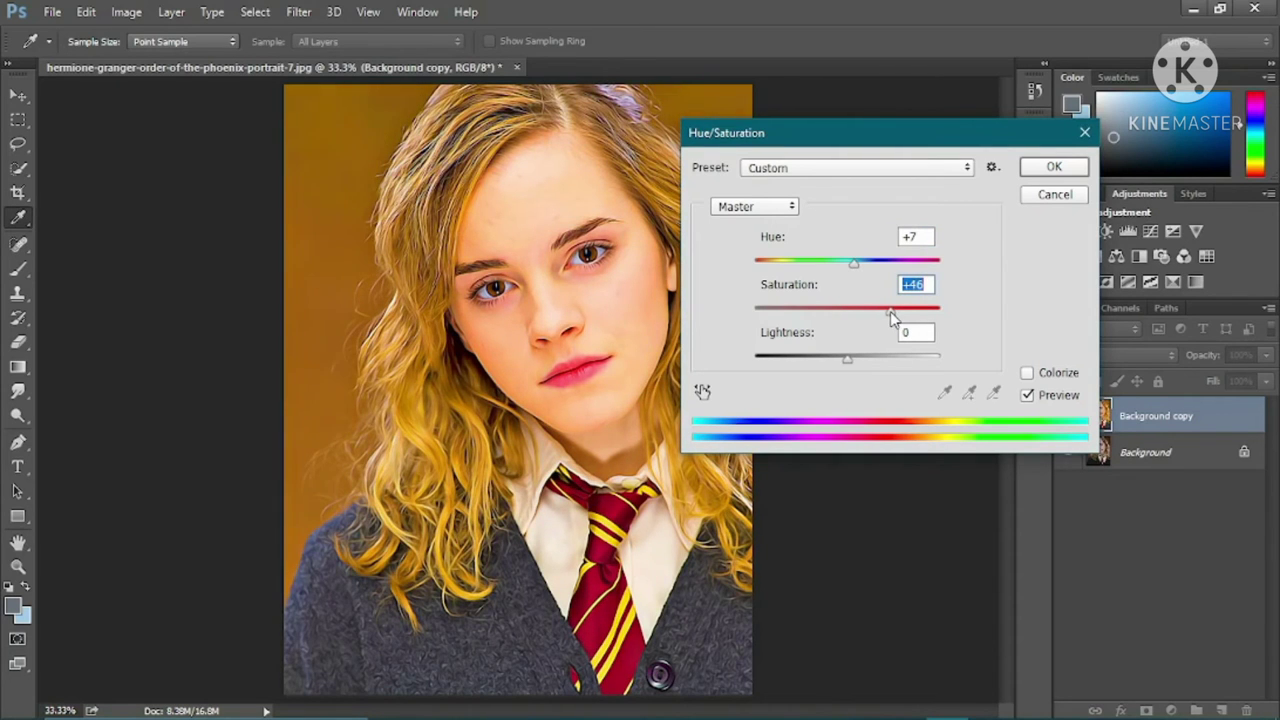
drag(854, 266, 858, 266)
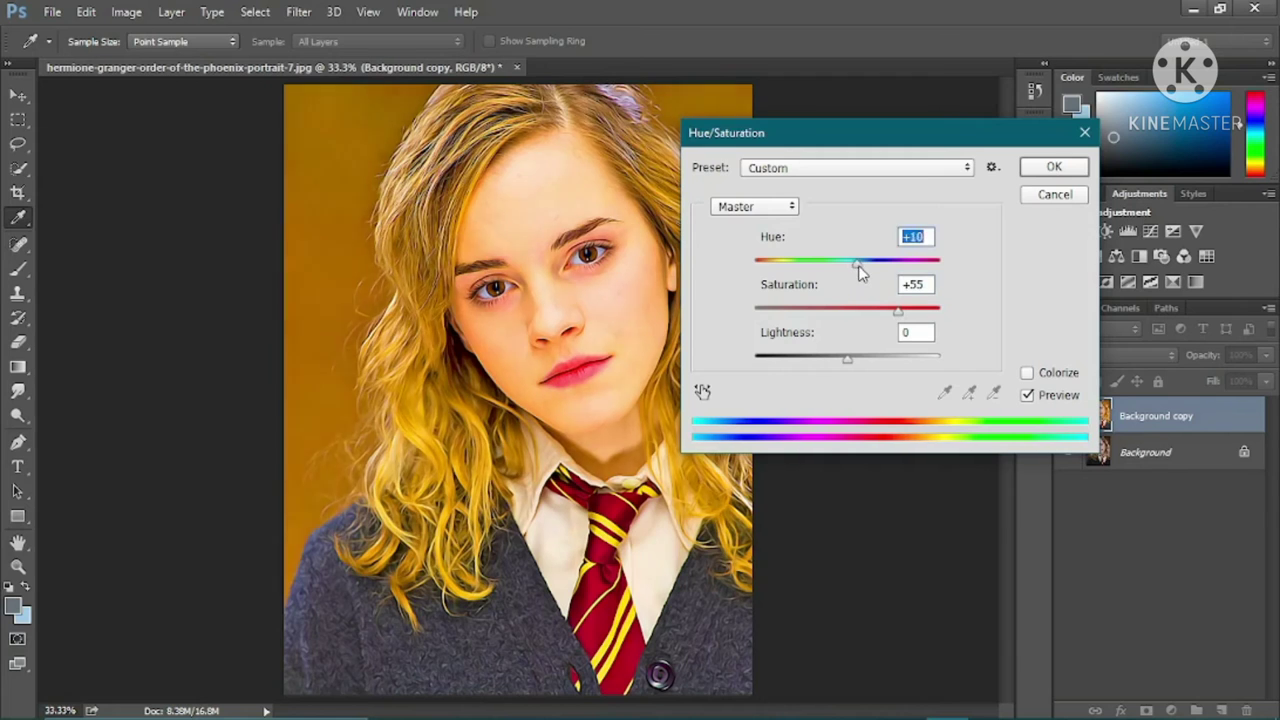
drag(846, 358, 840, 358)
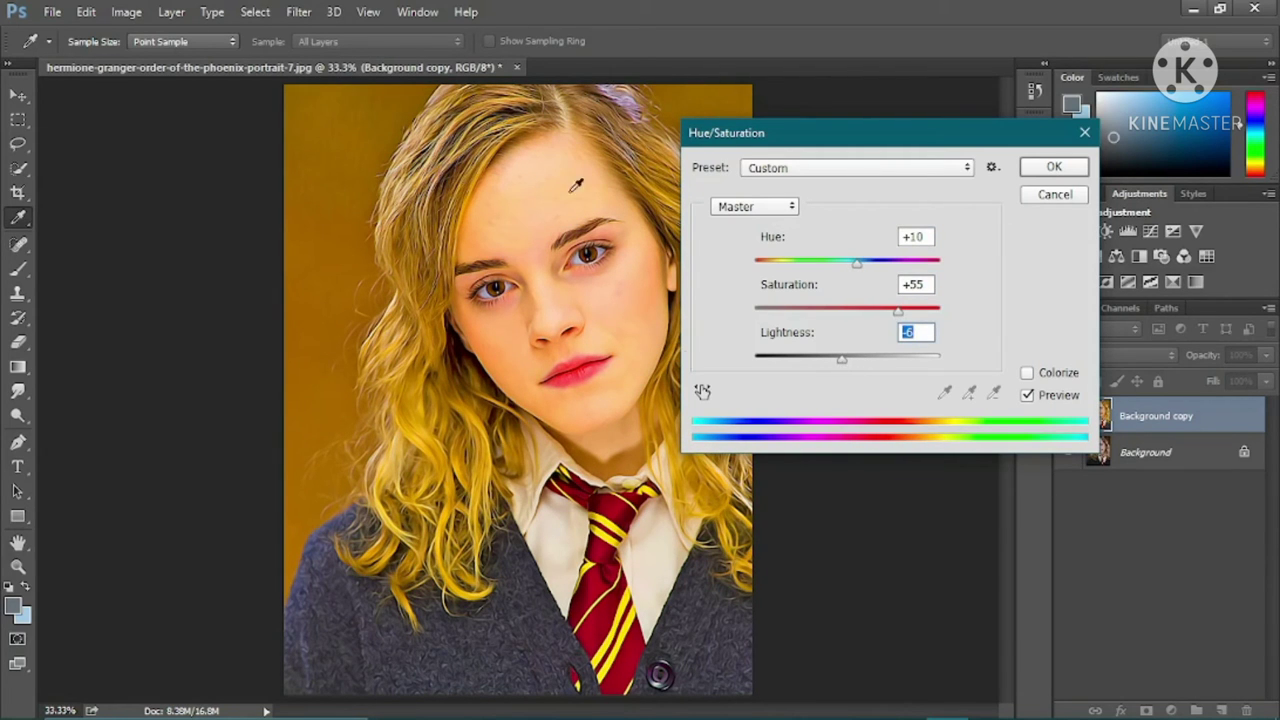
click(1053, 168)
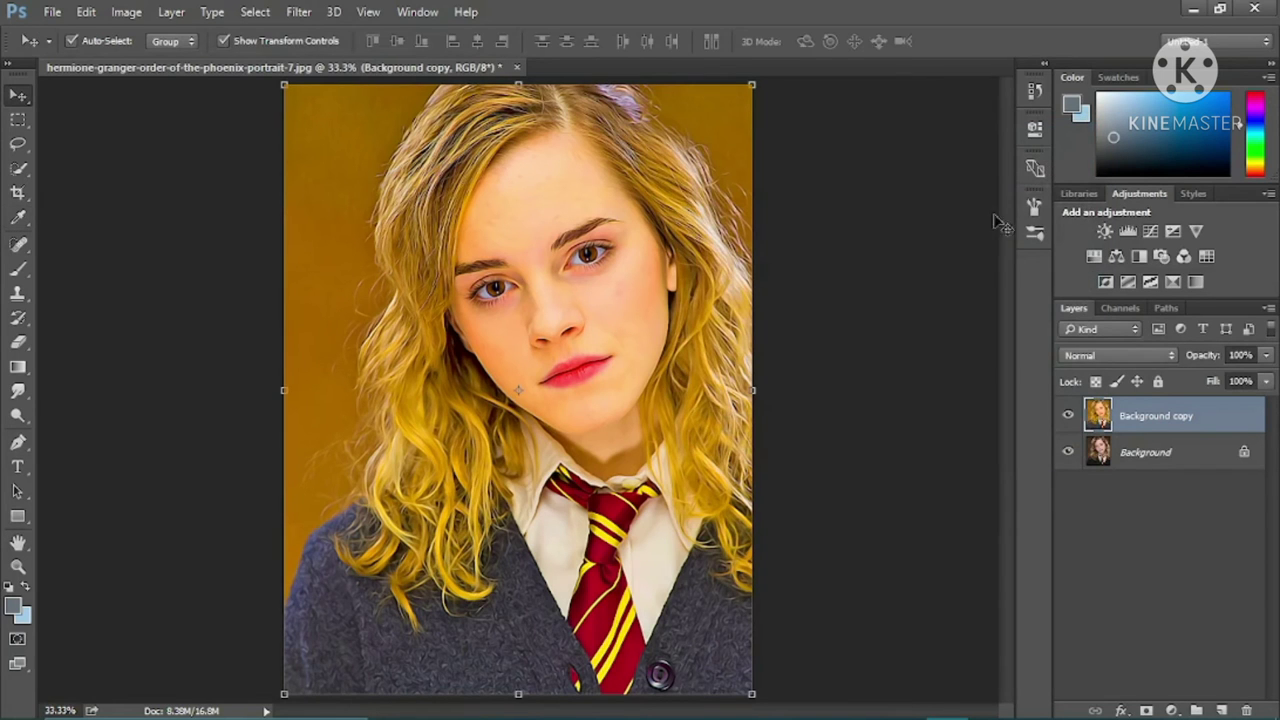
scroll(458, 179, up, 2)
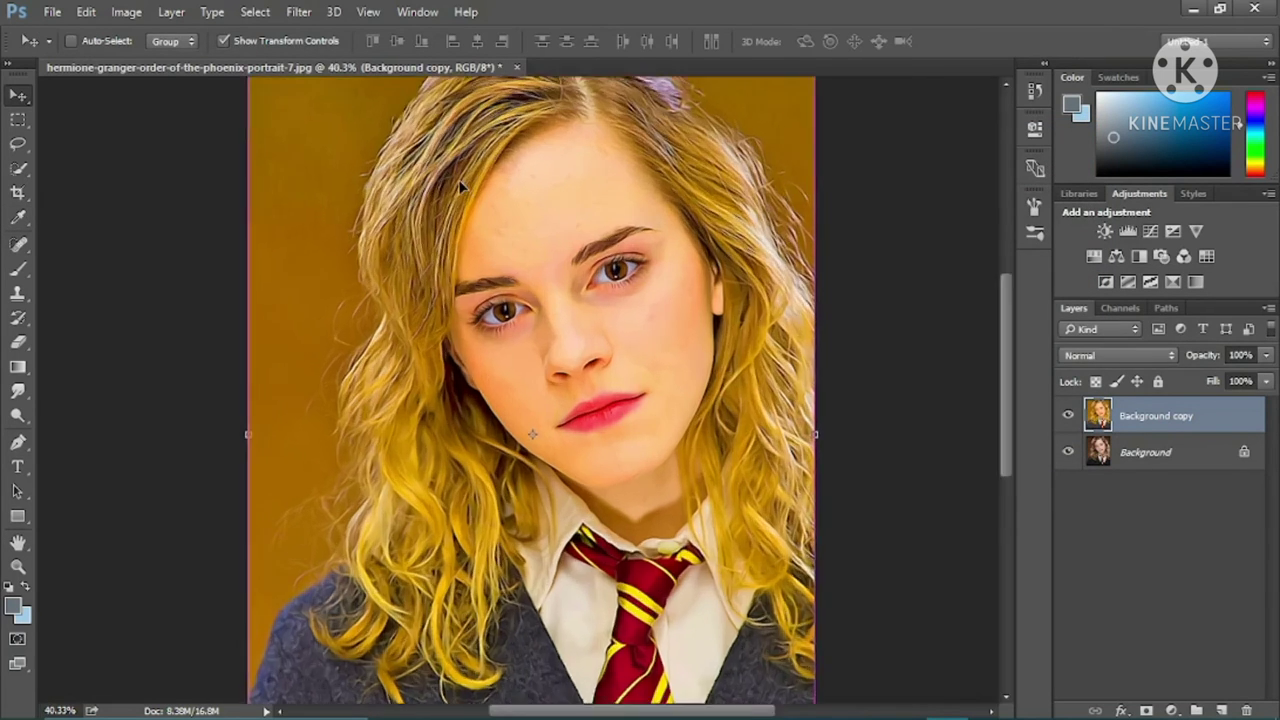
scroll(458, 179, up, 2)
scroll(460, 185, up, 2)
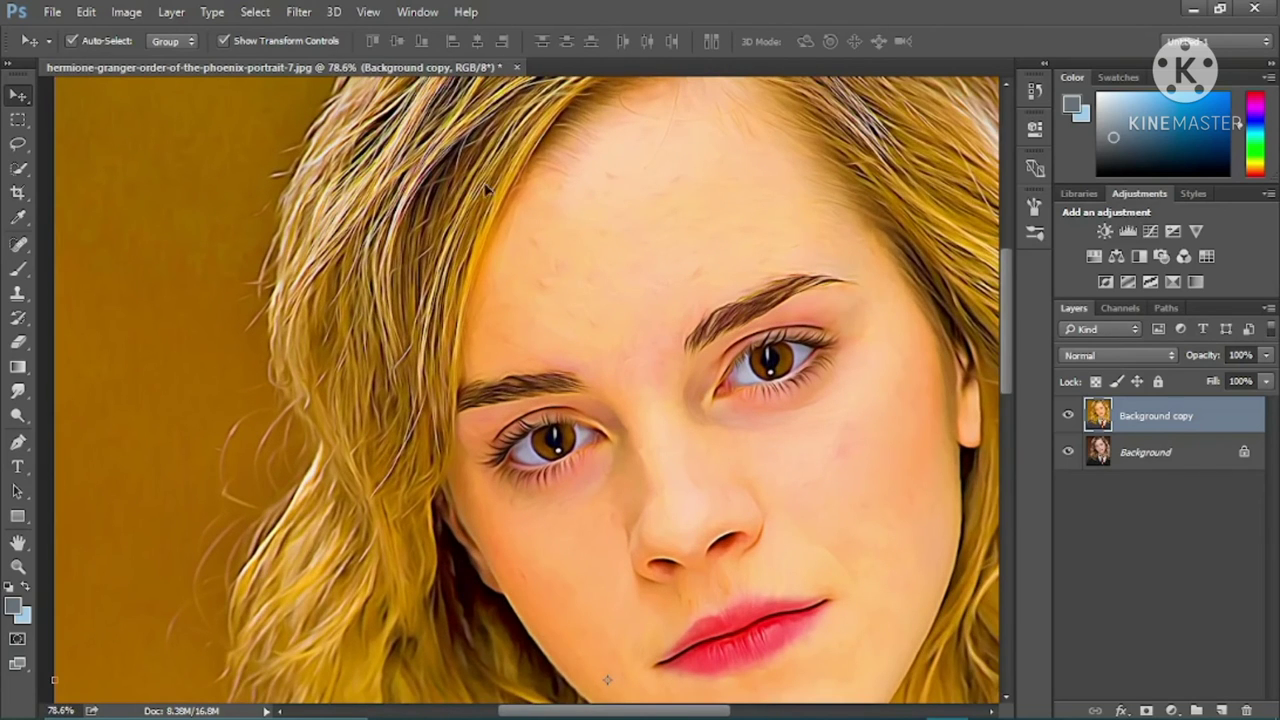
scroll(477, 207, down, 2)
scroll(477, 207, down, 1)
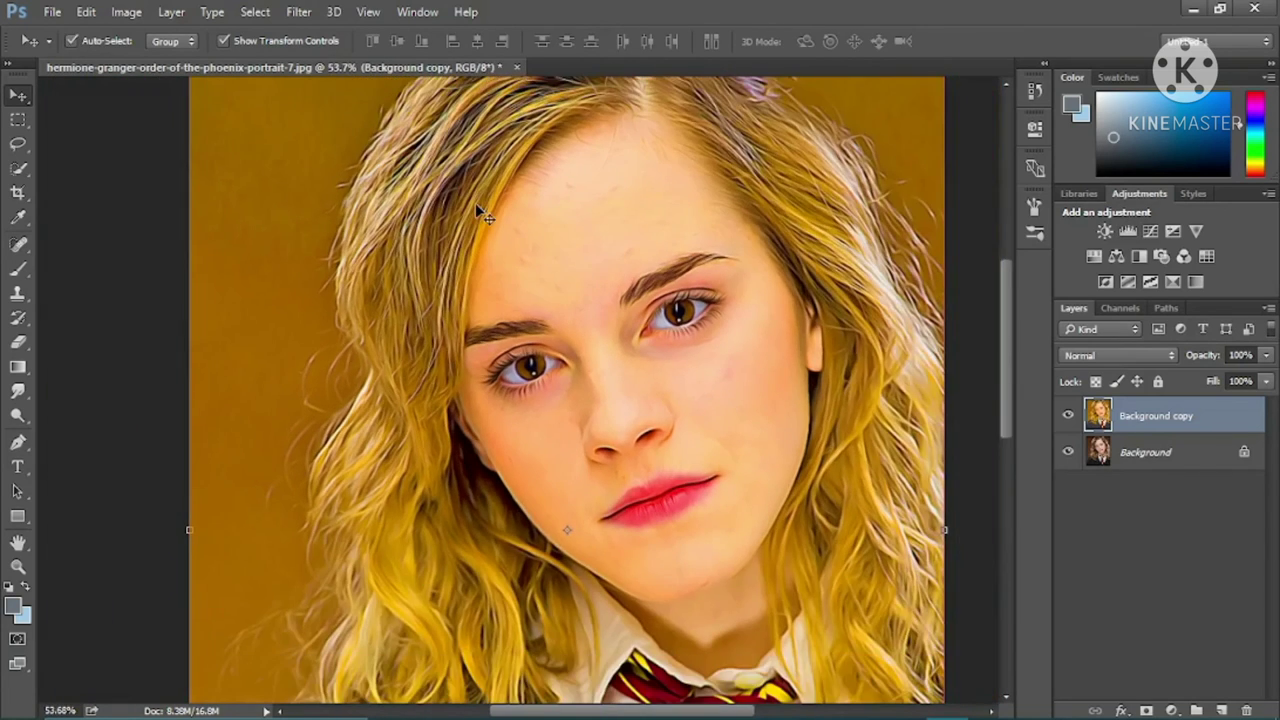
scroll(477, 207, down, 2)
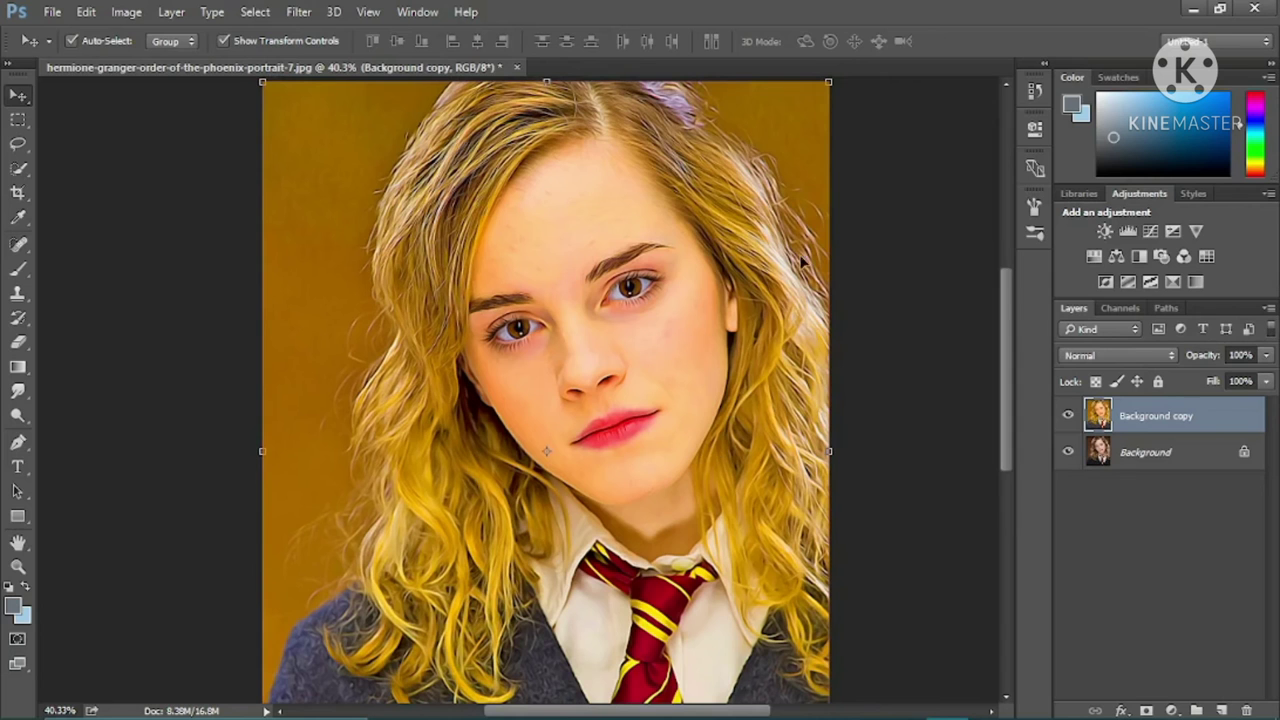
scroll(531, 390, up, 3)
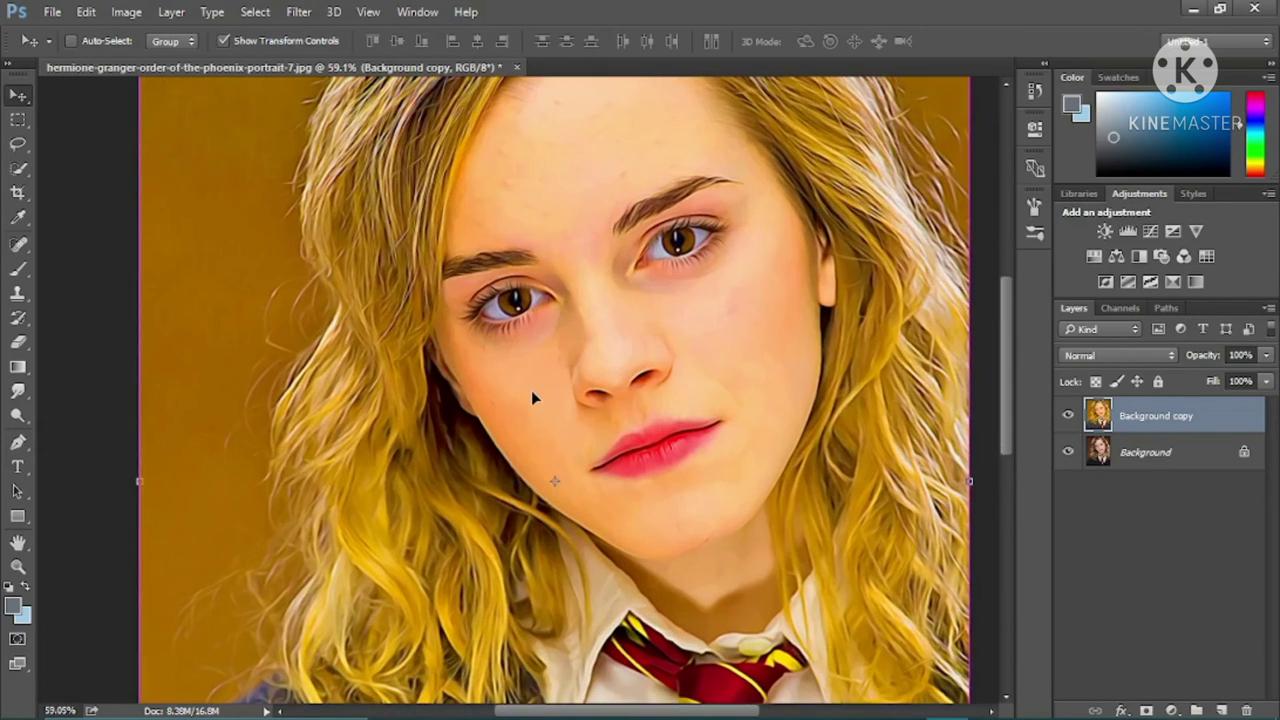
scroll(531, 396, down, 2)
scroll(531, 396, down, 2)
scroll(531, 396, down, 2)
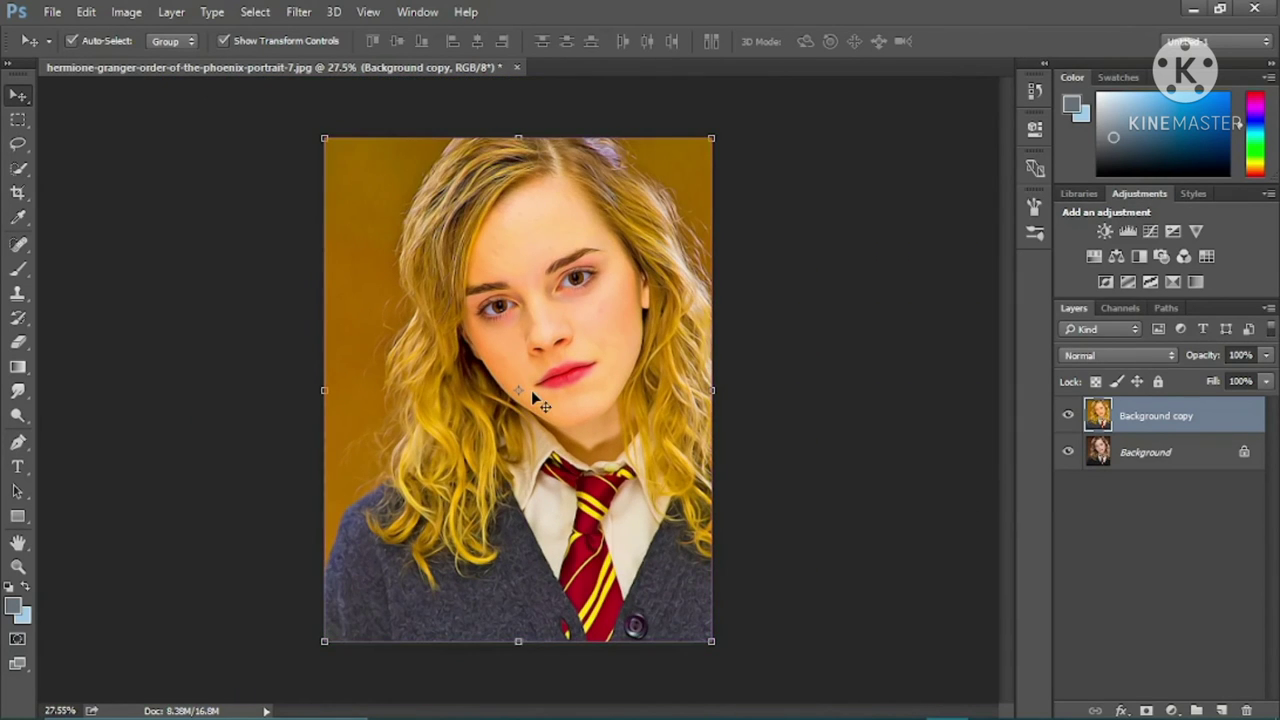
click(1068, 415)
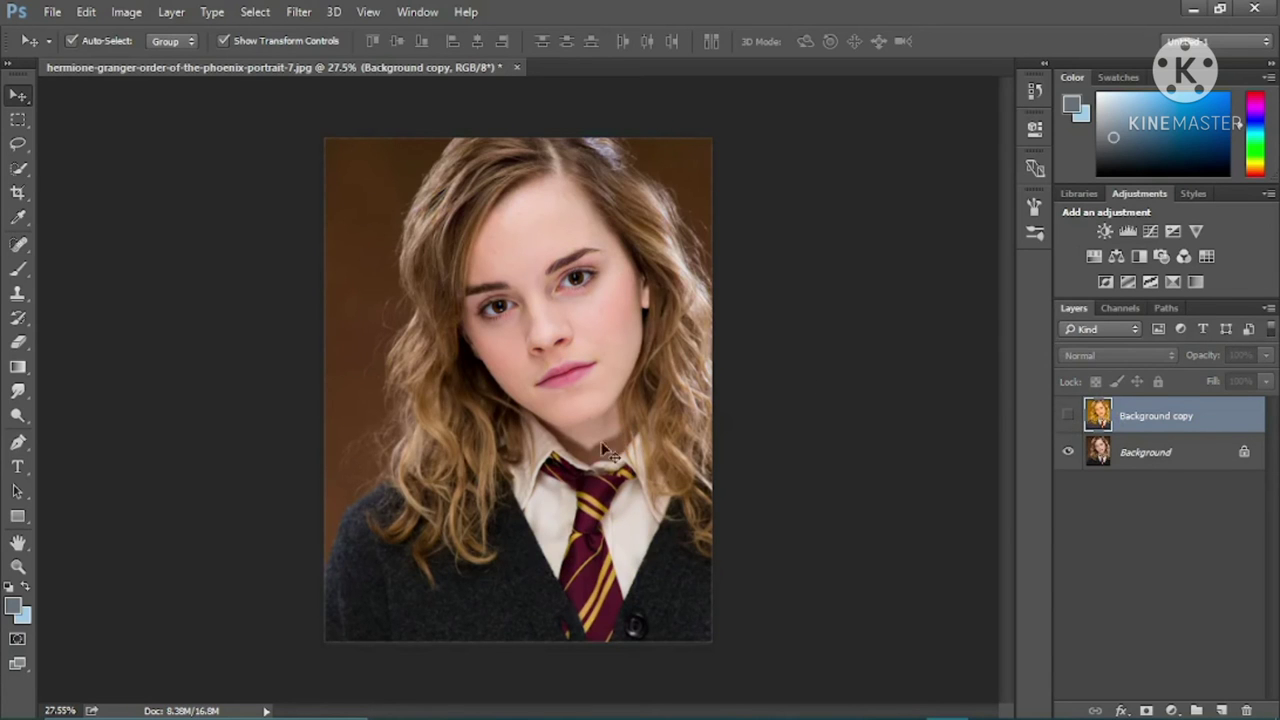
scroll(527, 425, up, 2)
scroll(527, 425, down, 1)
scroll(527, 425, down, 2)
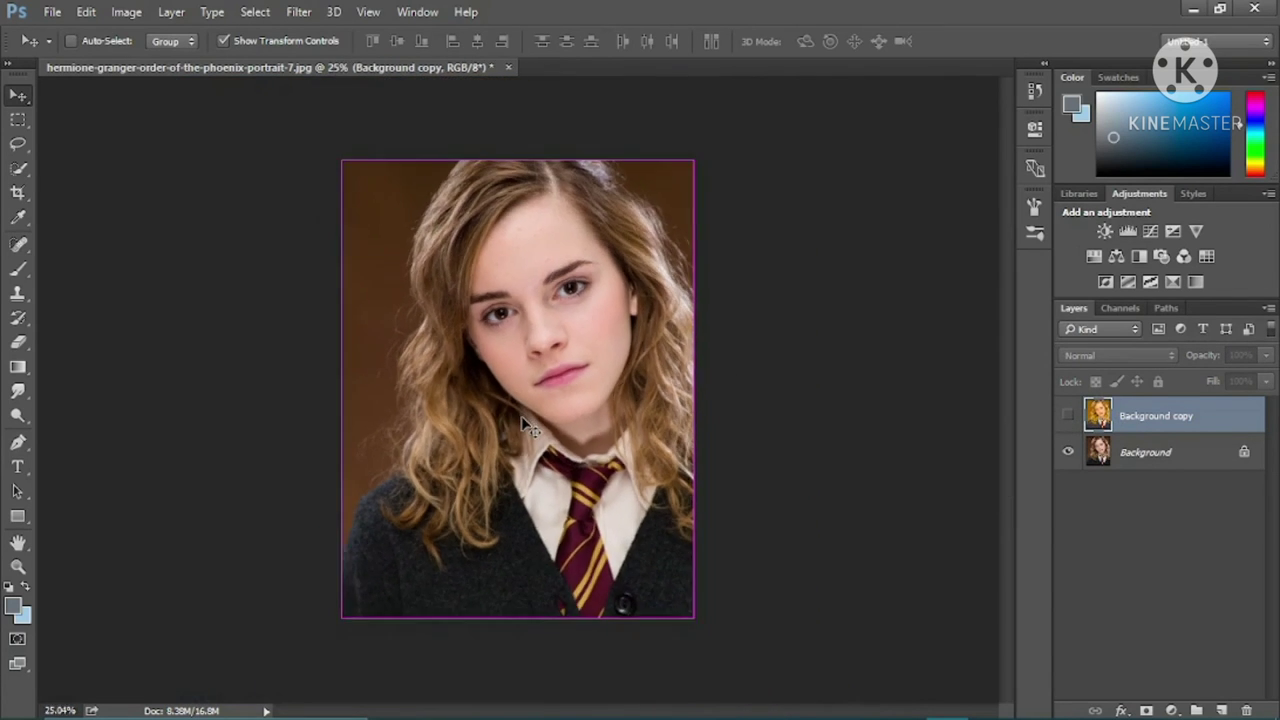
click(1066, 414)
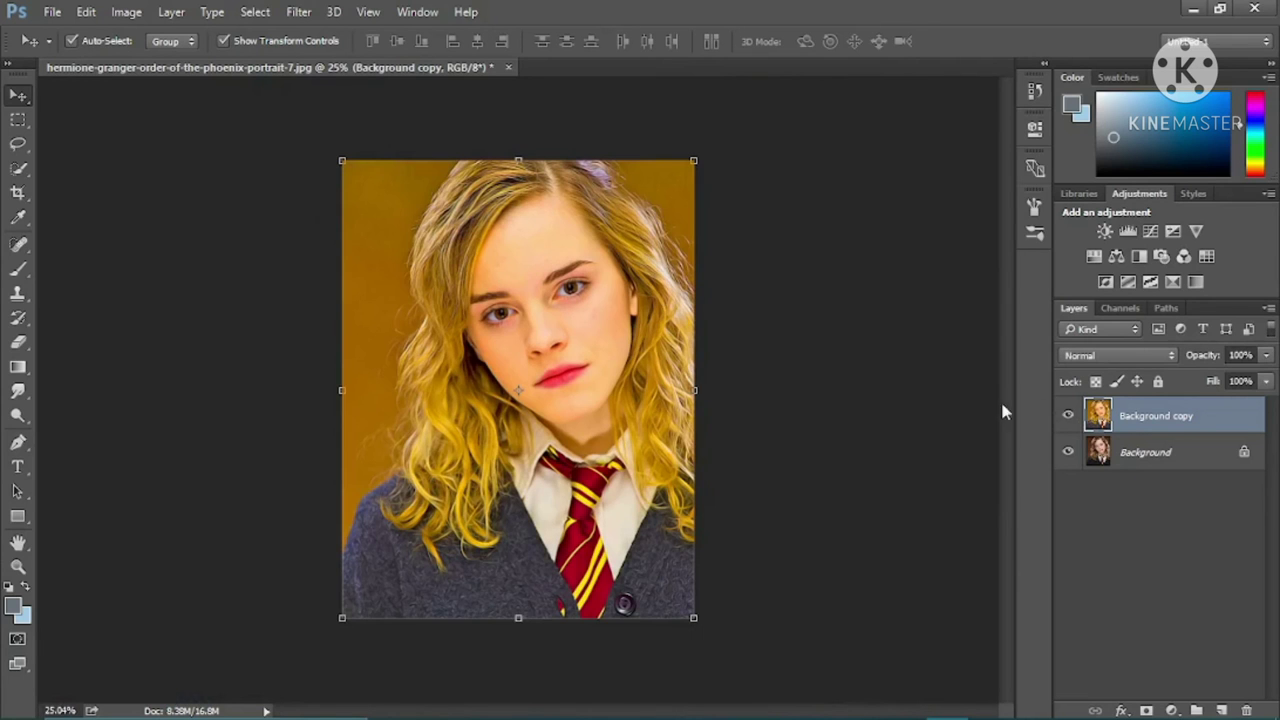
scroll(620, 348, up, 2)
scroll(620, 348, down, 2)
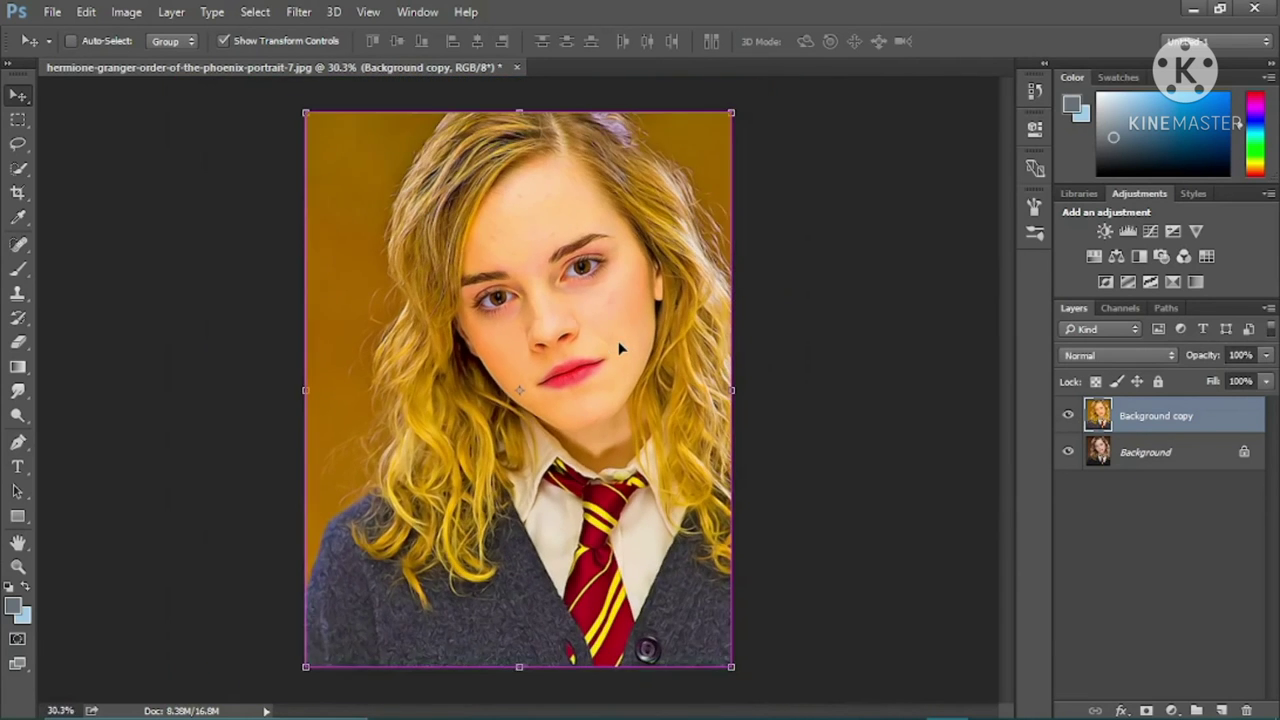